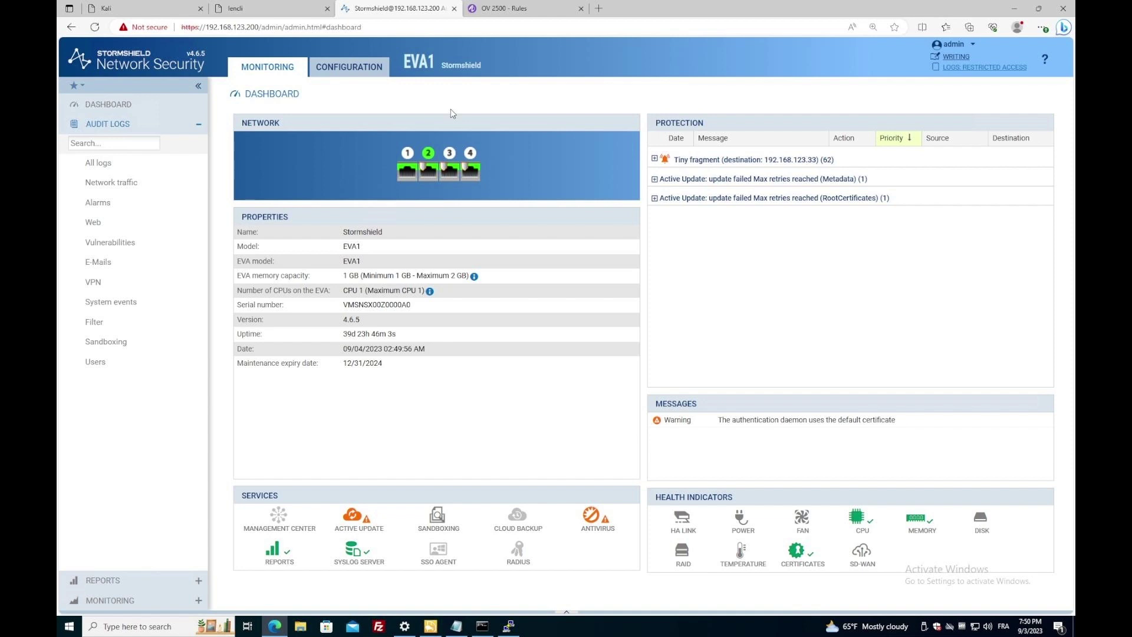
Step: Verify the Omnivista and Kiwi syslog profiles forward Alarms, then clear Kiwi Syslog's two Active Update messages
click(354, 72)
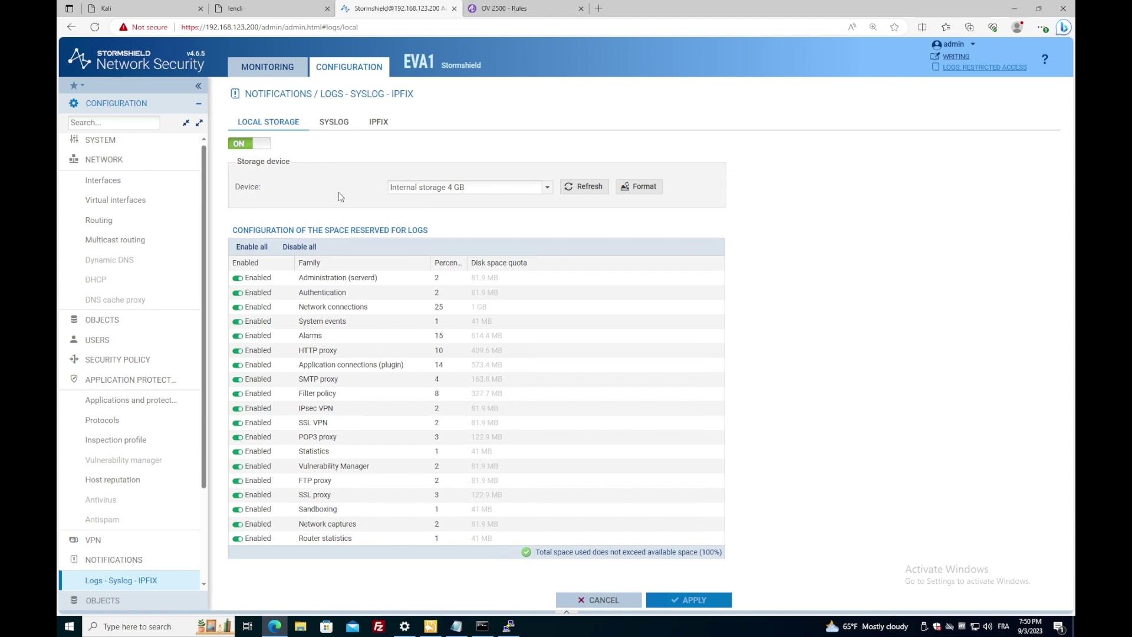
click(337, 126)
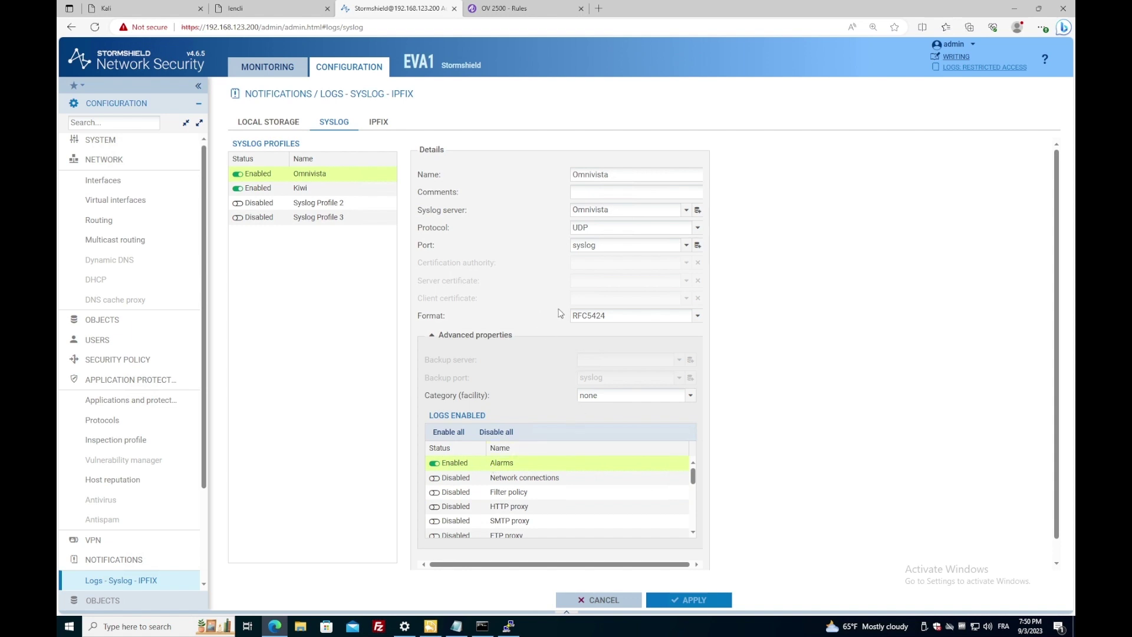
drag(693, 475, 694, 531)
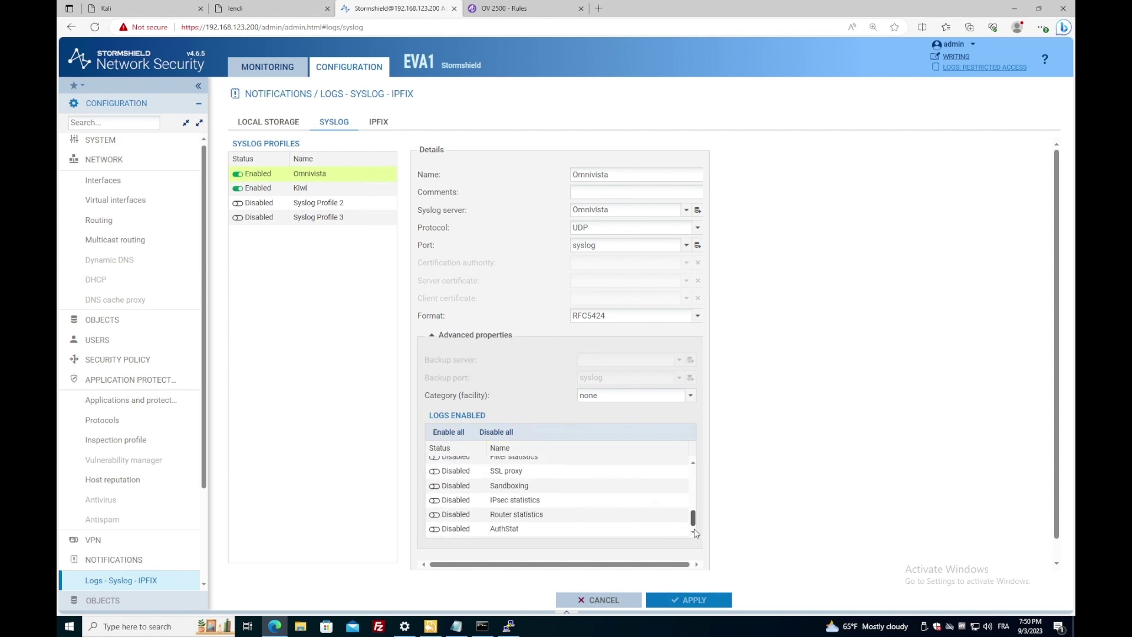
click(302, 193)
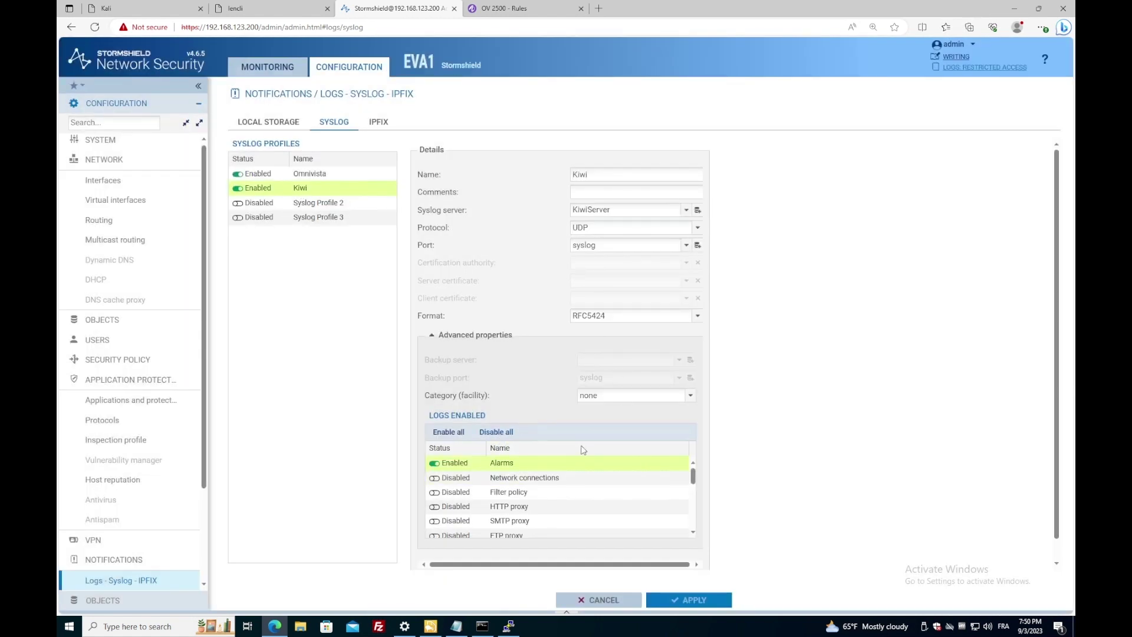
click(430, 625)
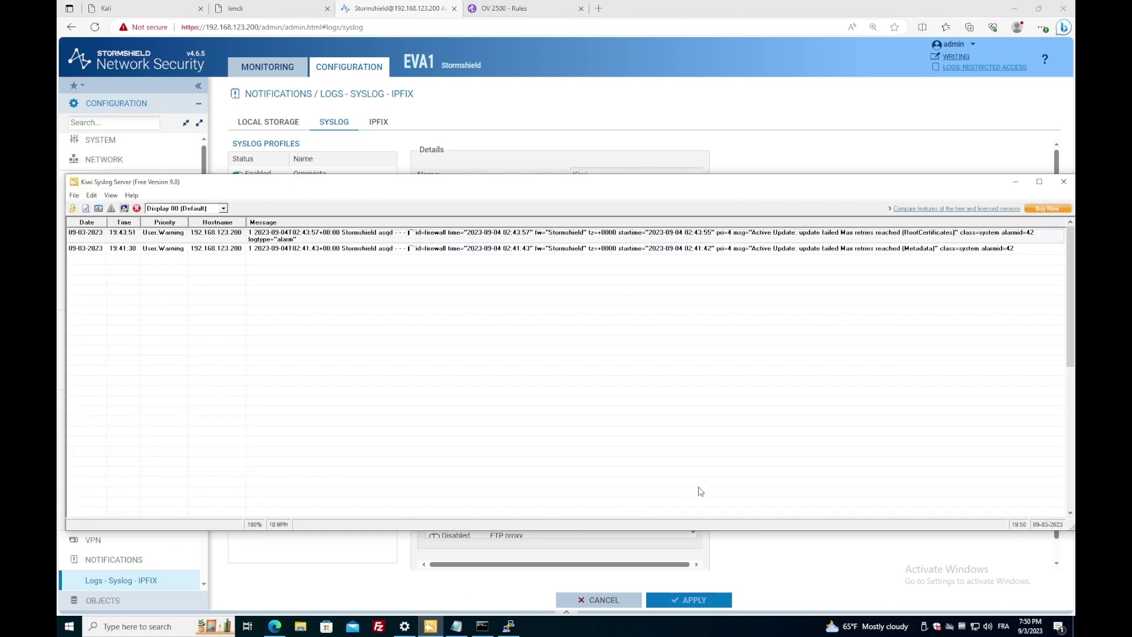
click(125, 209)
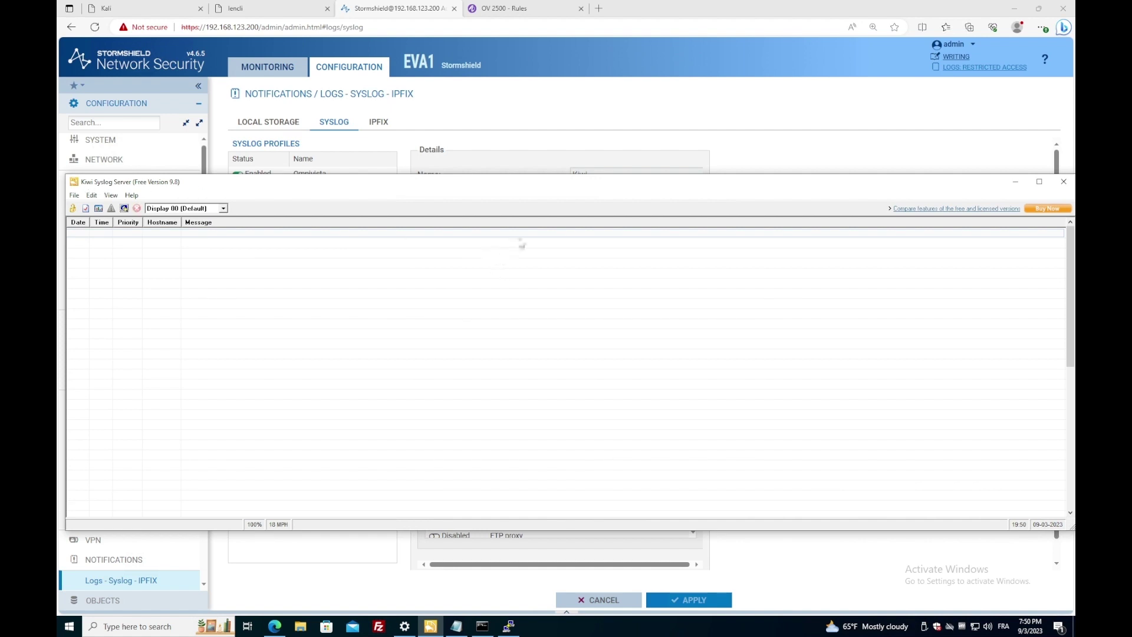
Step: Run 'show quarantine mac group' on the switch in PuTTY, showing one quarantined MAC
click(677, 23)
click(509, 626)
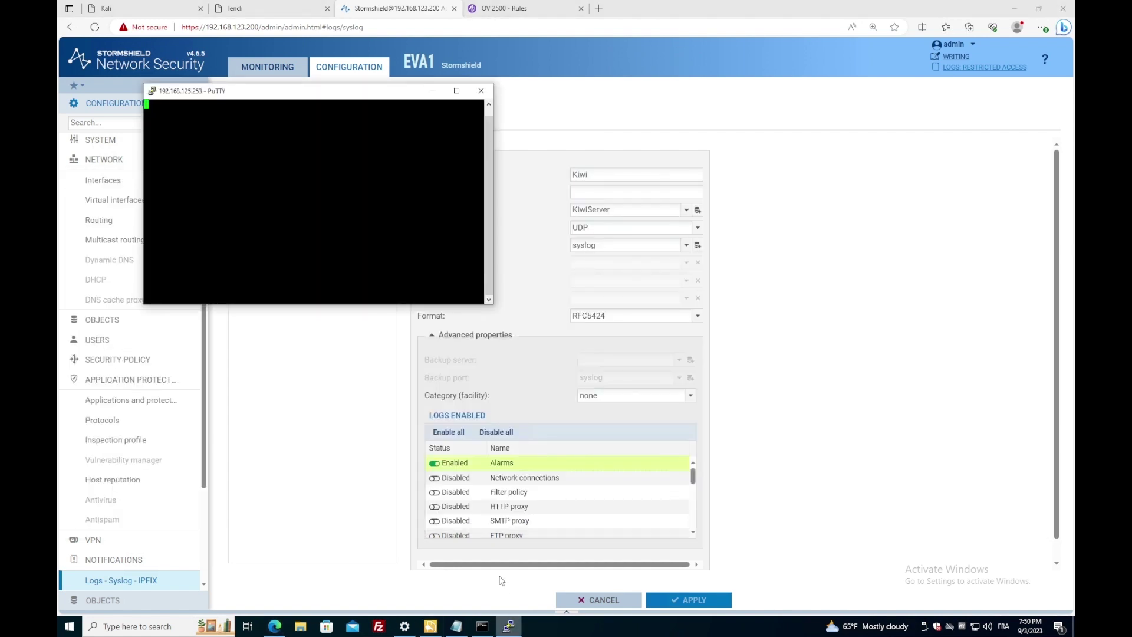
key(Return)
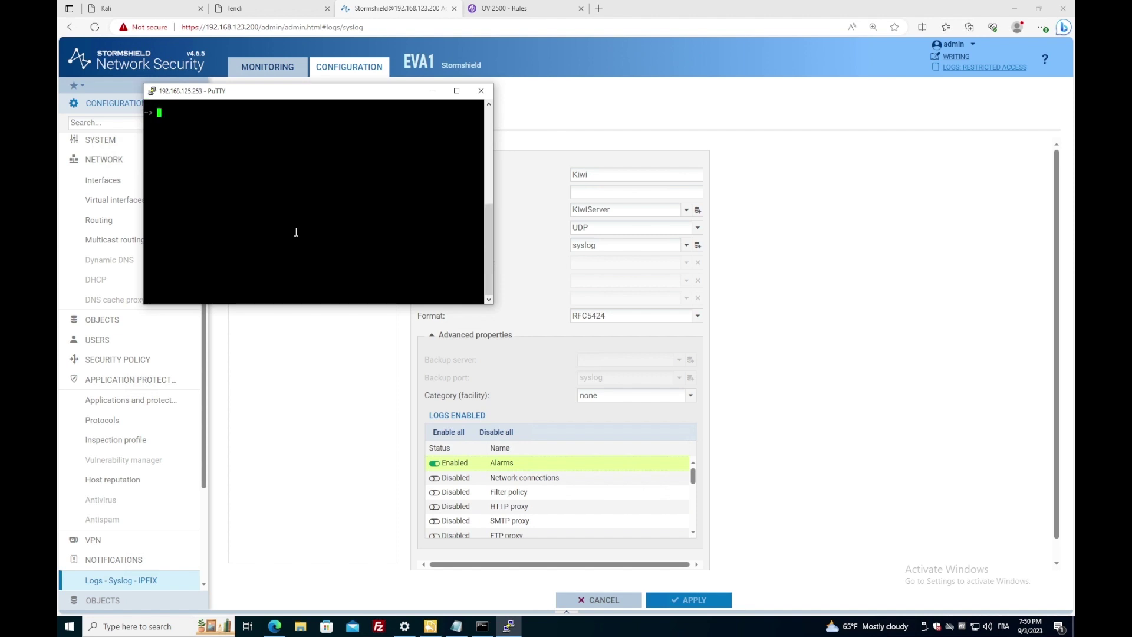
text(show quarantine mac group)
key(Return)
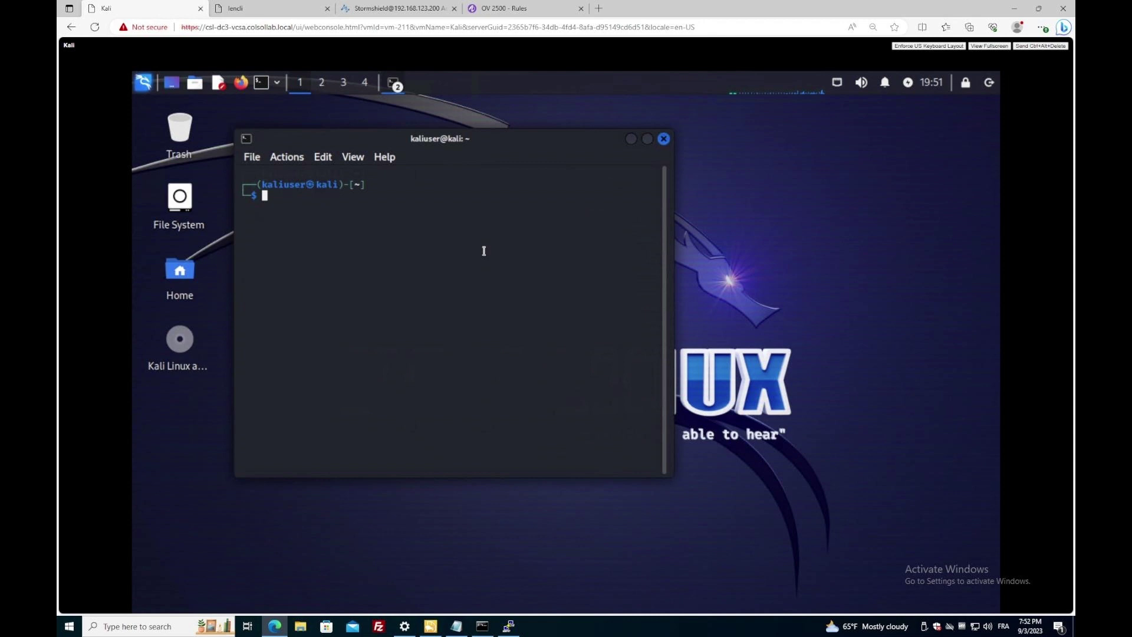
Step: Rerun ping 192.168.123.33 from Kali's history, getting replies at ttl=128 in about 10 ms
key(Up)
key(ctrl+Left)
key(Right)
key(Right)
key(Right)
key(Right)
key(Right)
key(Right)
key(Right)
key(Right)
key(Right)
key(Right)
key(Right)
key(Right)
key(Right)
key(Right)
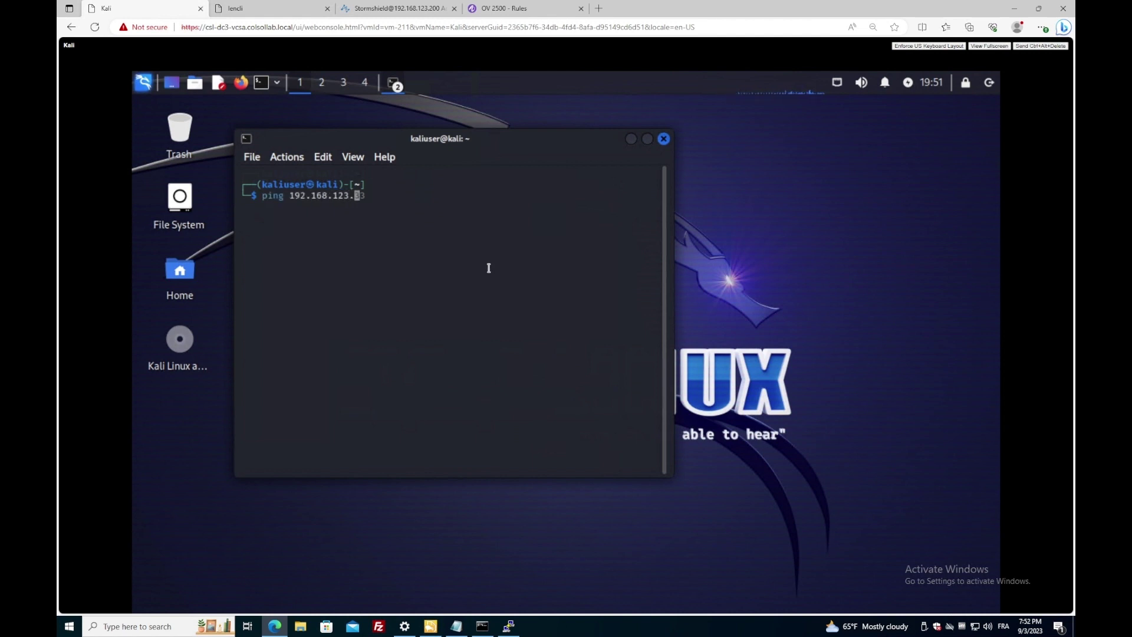
key(Return)
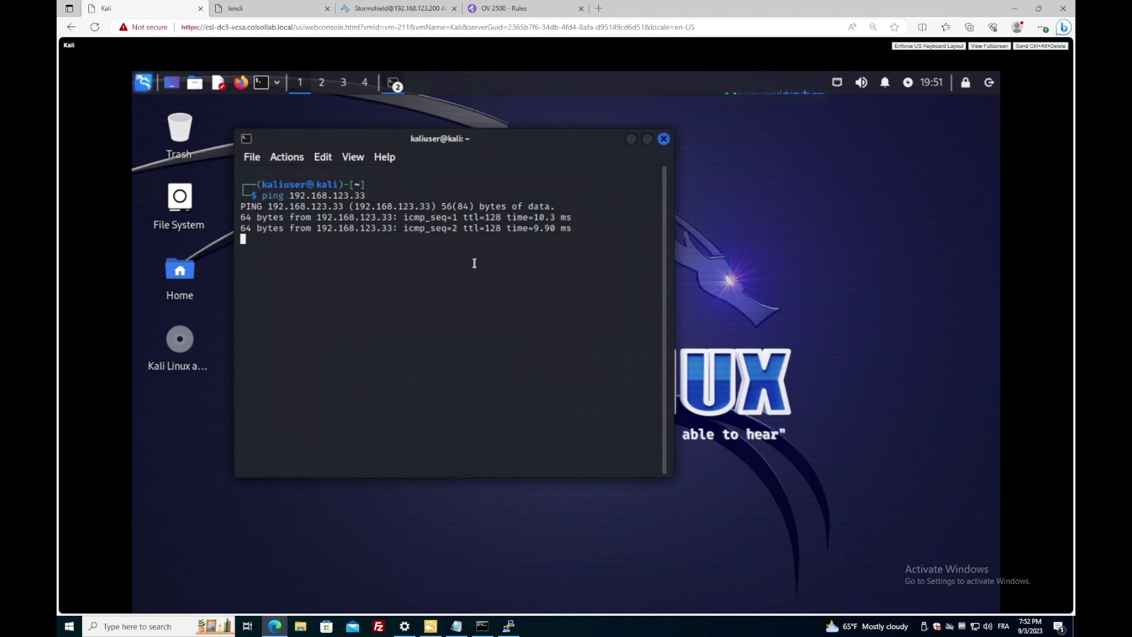
Step: Run ipconfig on the Windows victim and copy its IPv4 address 192.168.123.33
click(268, 10)
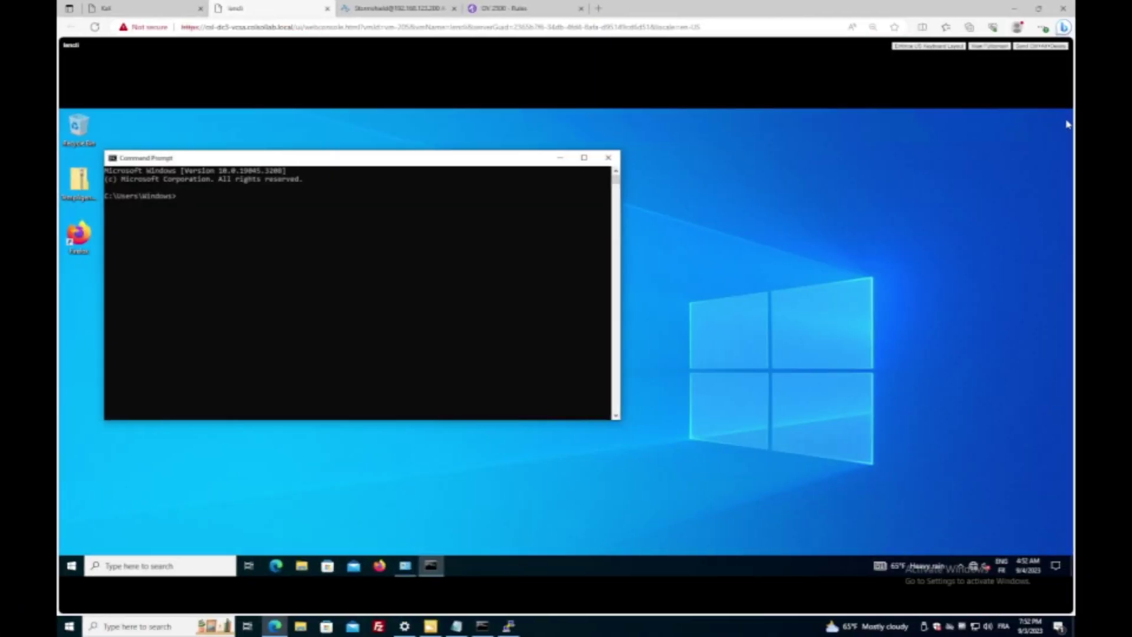
text(ipconfig)
key(Return)
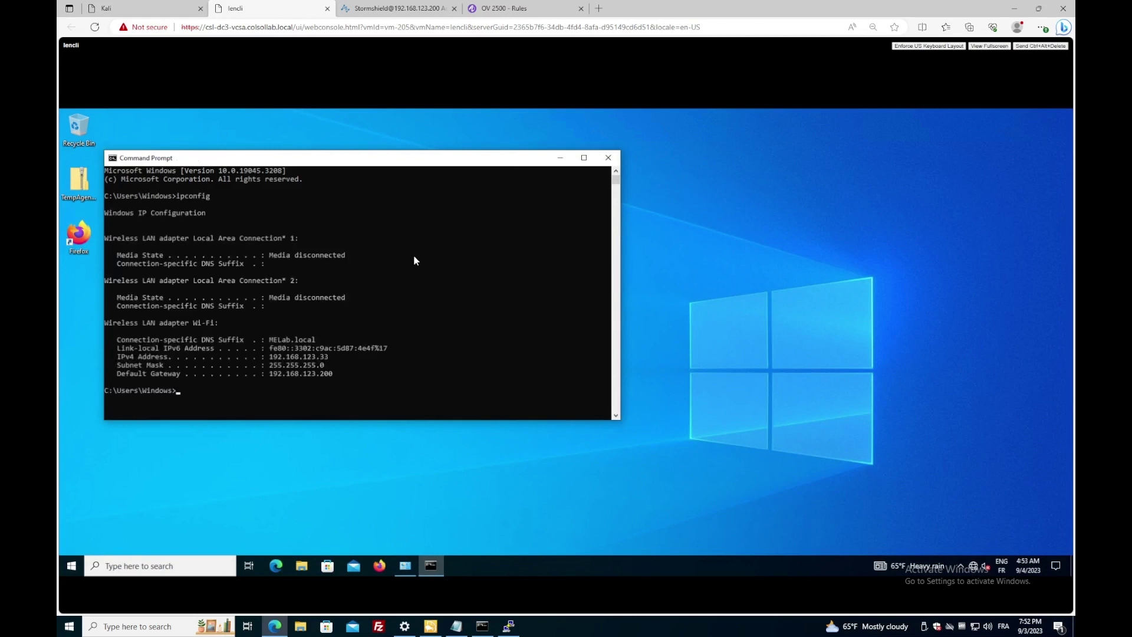
drag(336, 356, 269, 356)
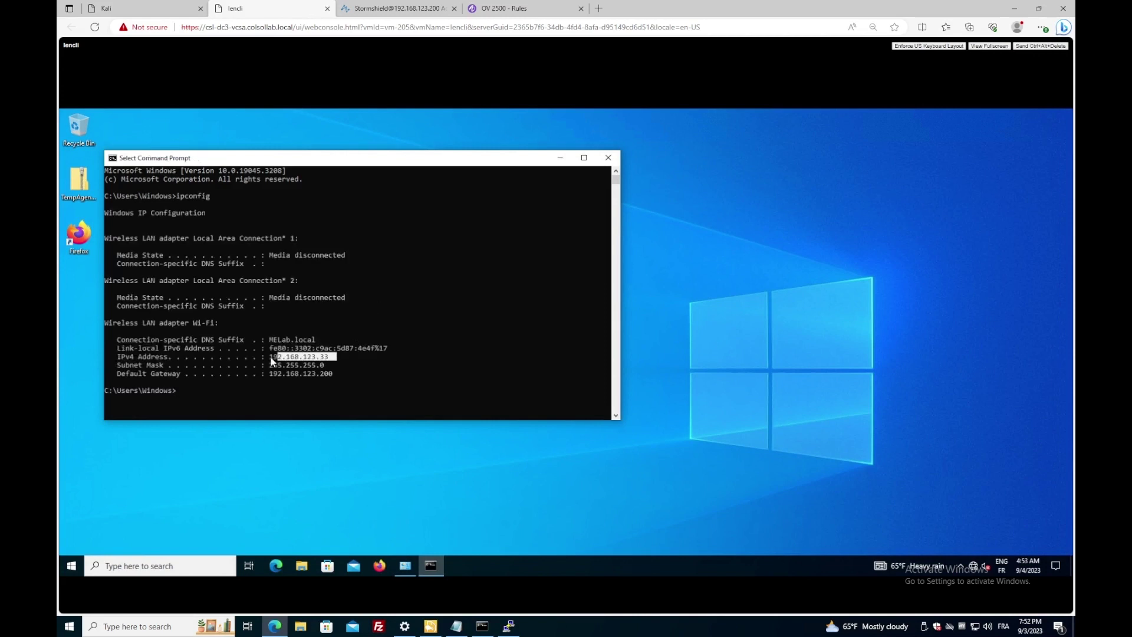
right_click(335, 387)
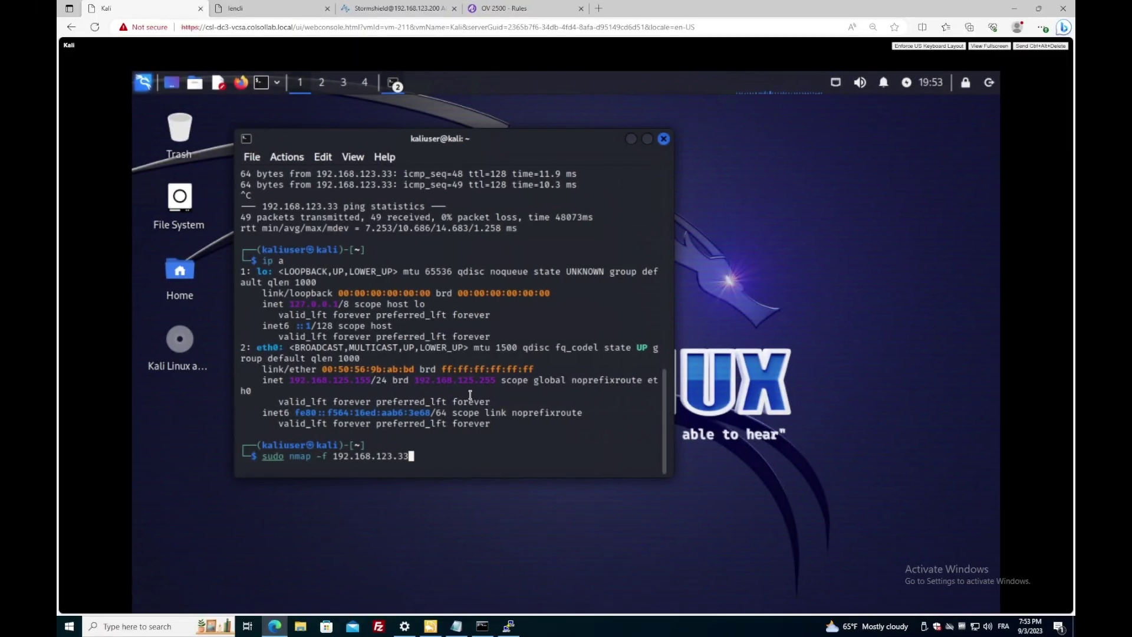
Step: Launch 'sudo nmap -f 192.168.123.33' on Kali and authenticate with the sudo password
key(Return)
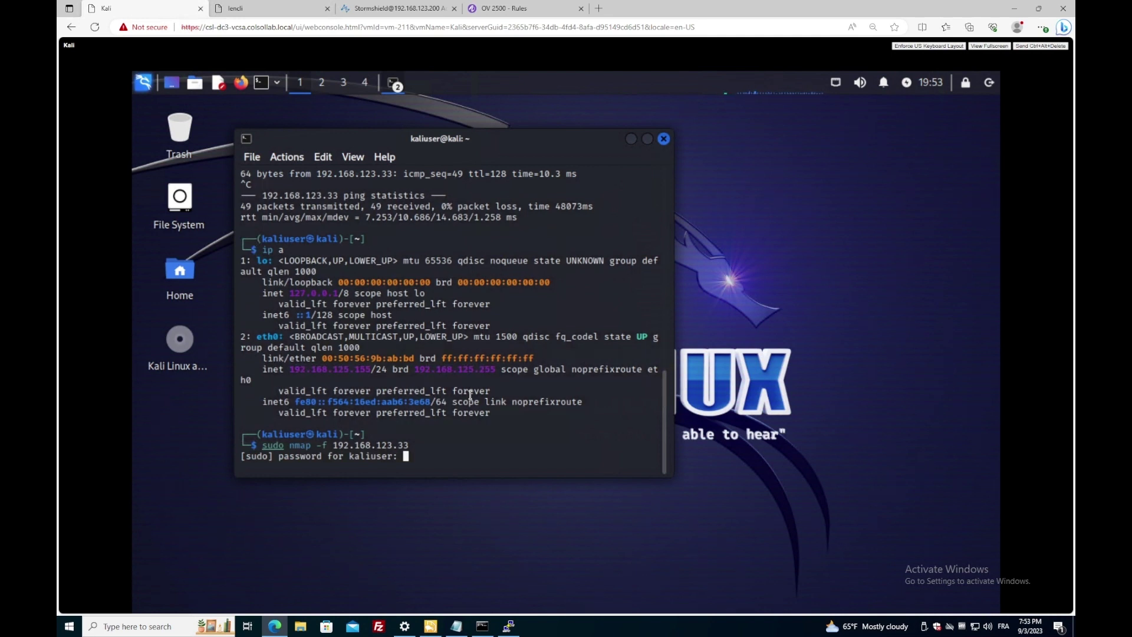
key(Return)
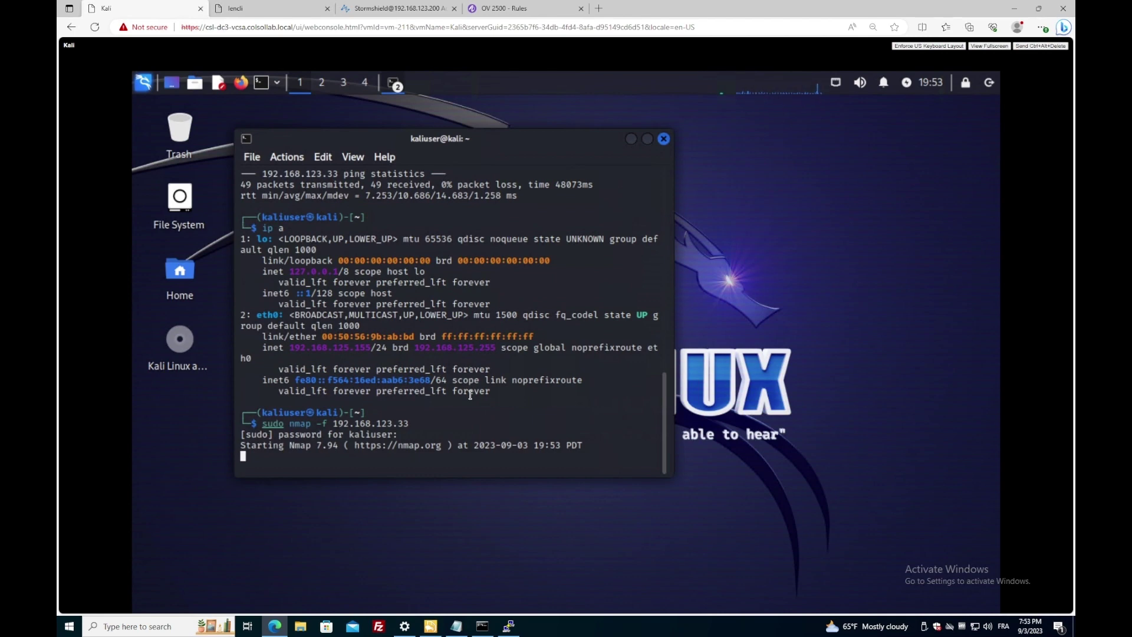
Step: Inspect the newest Kiwi Syslog alarm: Tiny fragment blocked from 192.168.125.155 to 192.168.123.33
click(431, 626)
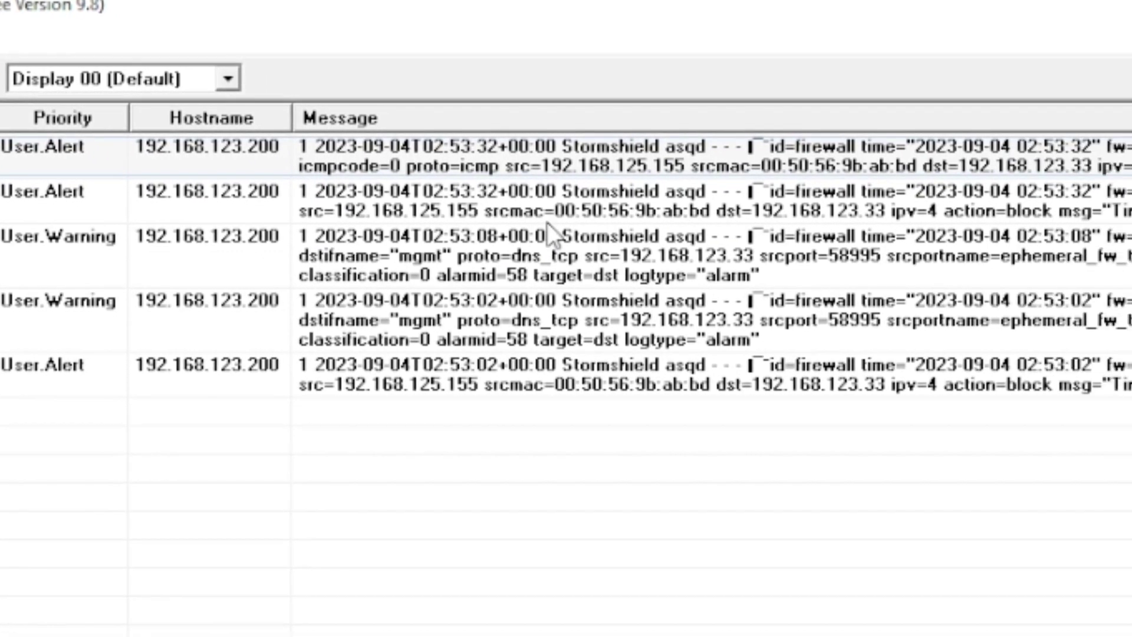
click(825, 160)
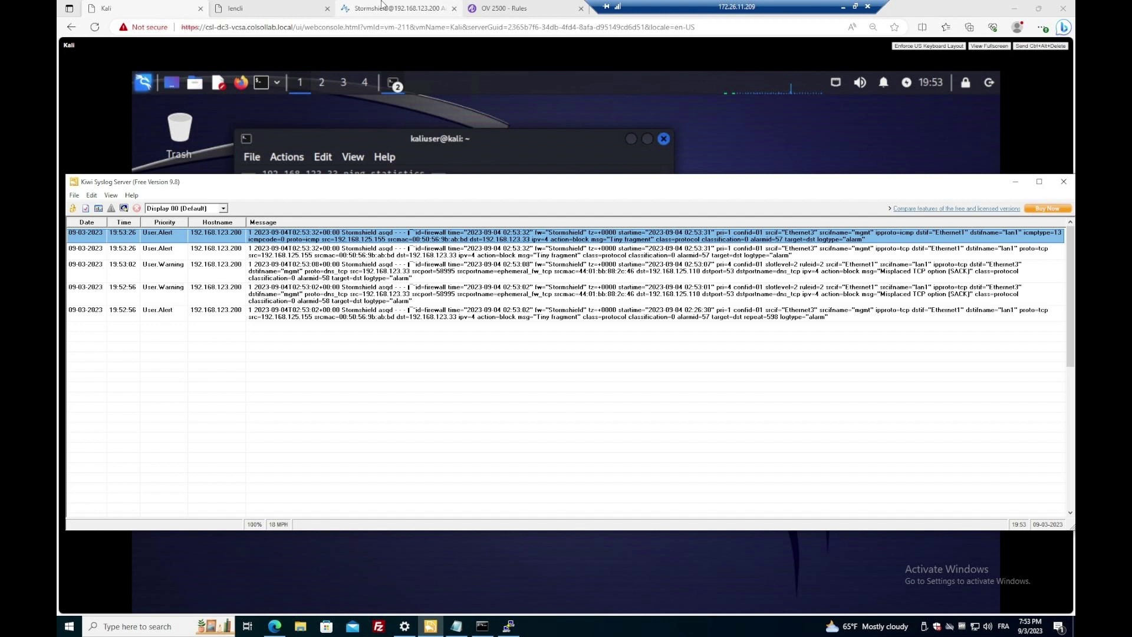
Step: Switch to Stormshield's MONITORING view to reach the Alarms audit log of Tiny fragment blocks
click(382, 6)
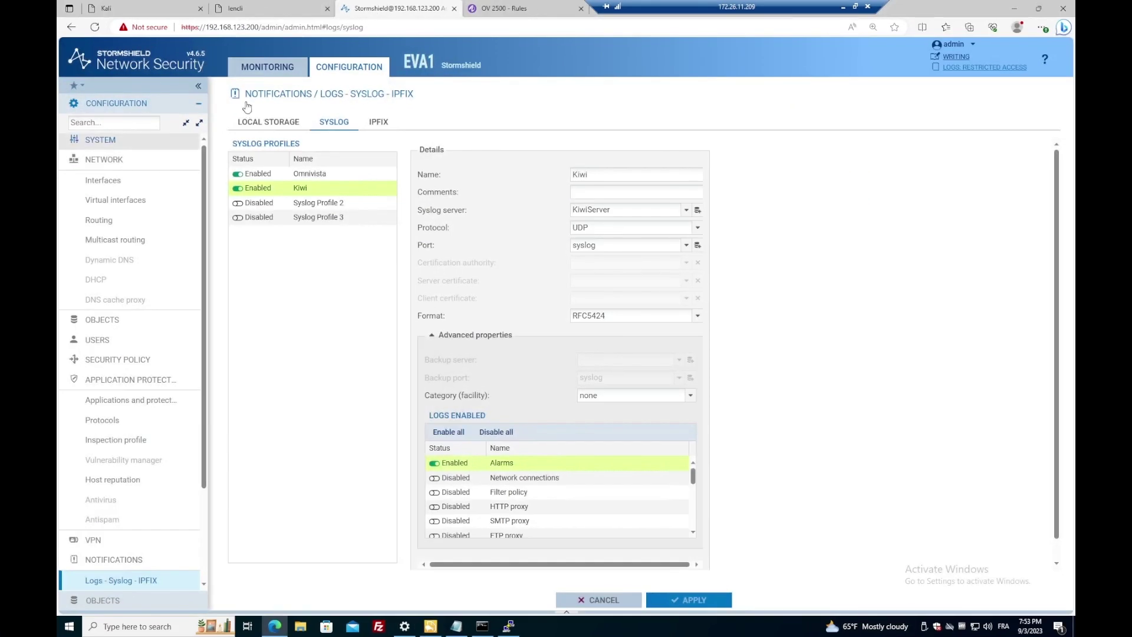
click(269, 69)
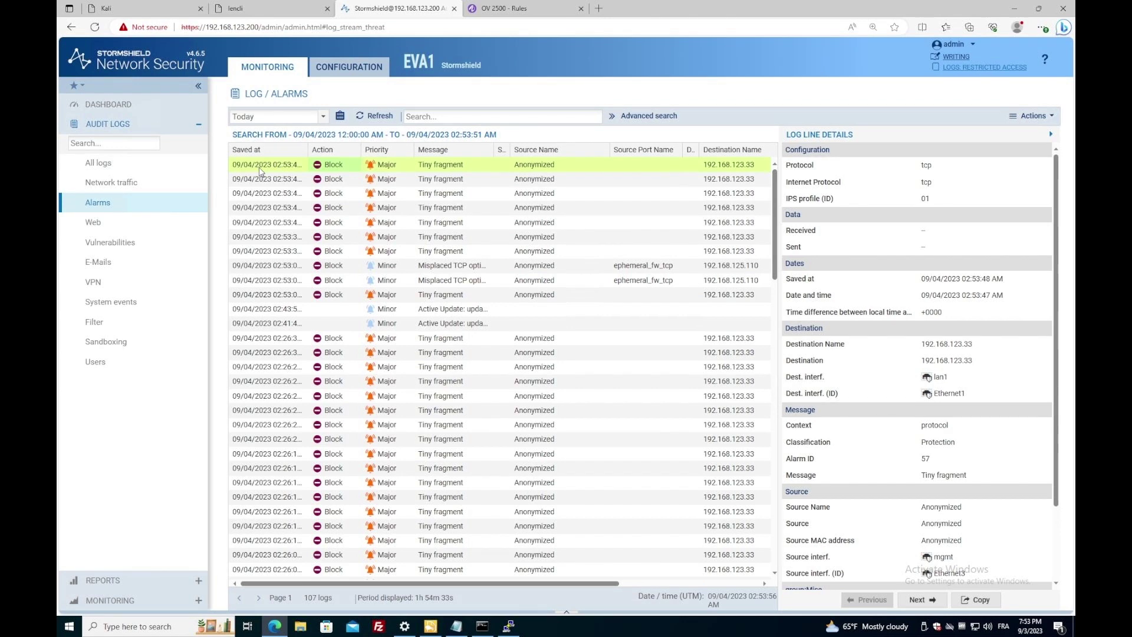
Step: Copy the top 'Tiny fragment' alarm row in Kiwi Syslog with Copy Selected Items
click(430, 626)
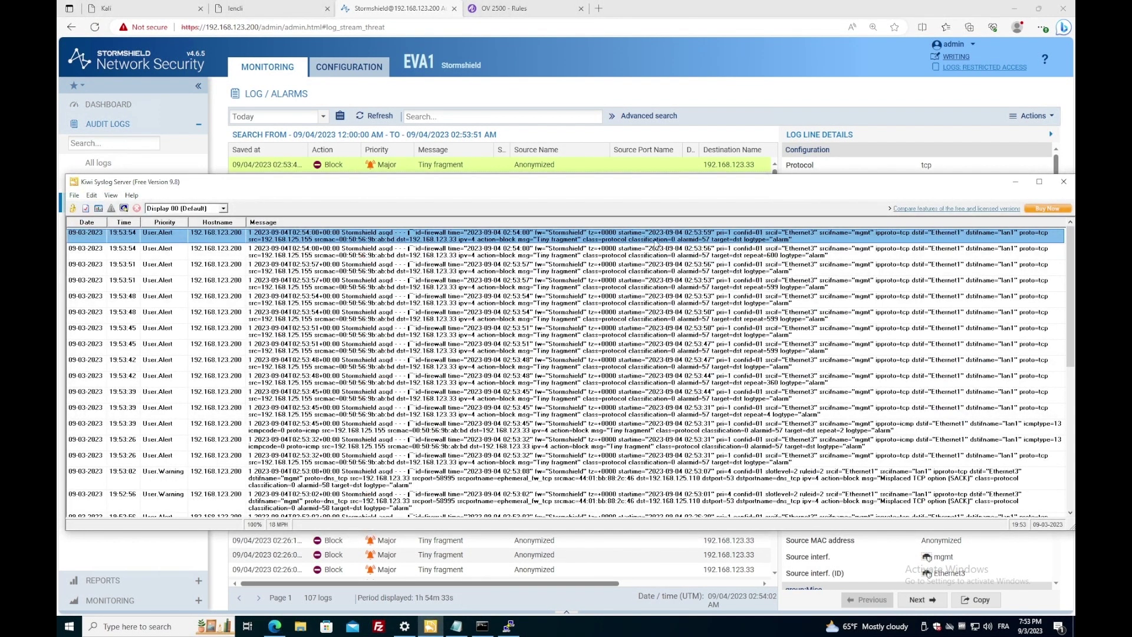
right_click(534, 240)
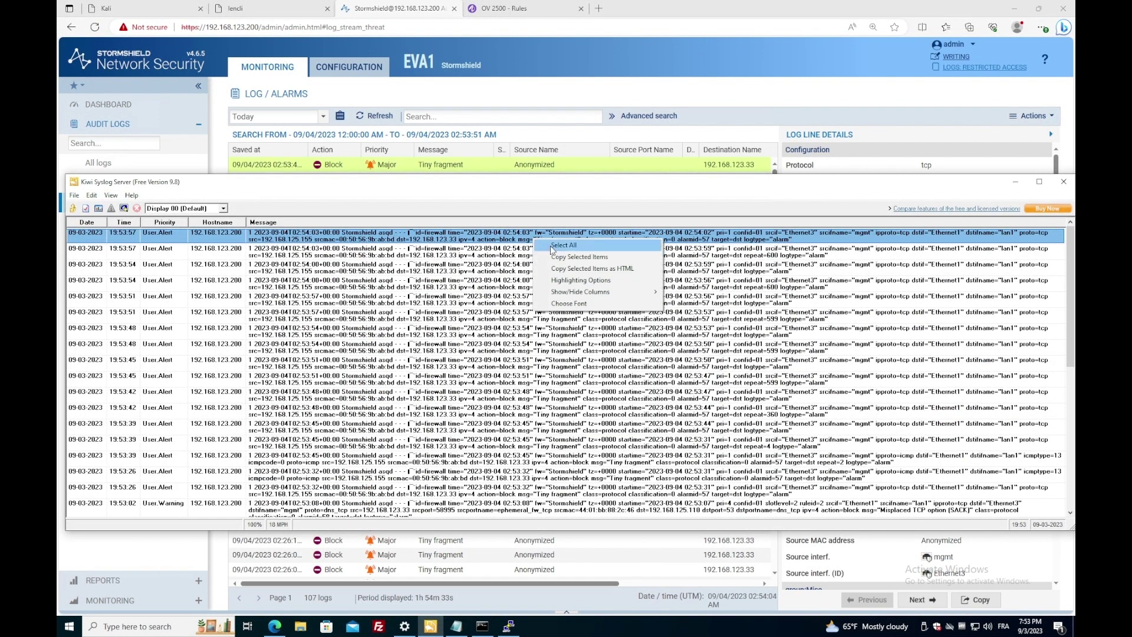
click(572, 258)
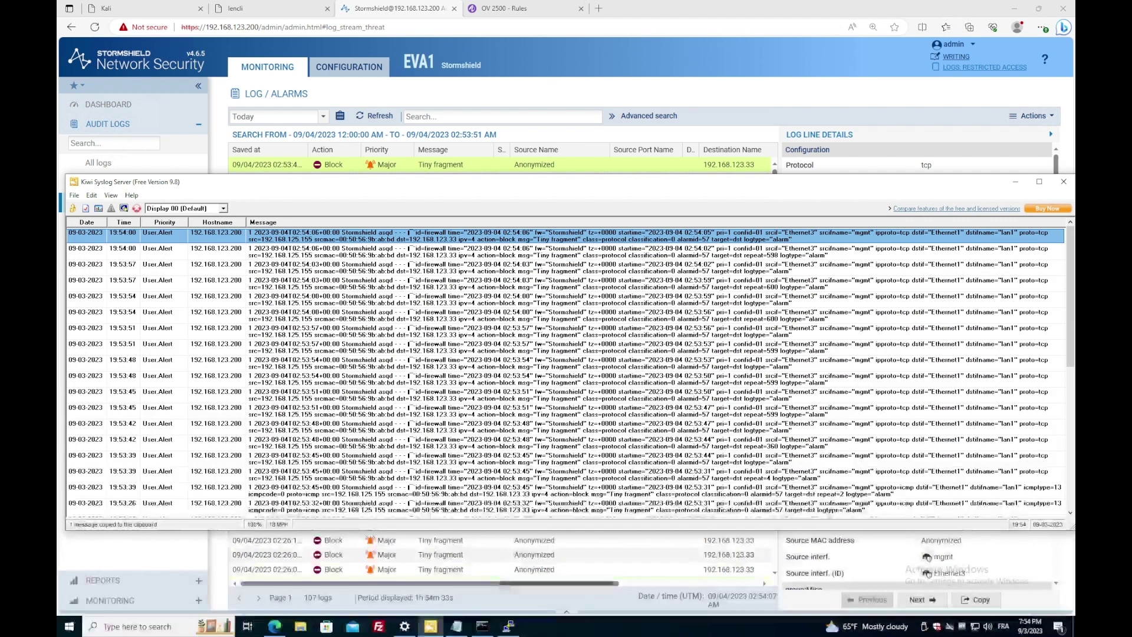
Step: Paste the copied Stormshield alarm syslog line into a new Notepad note
click(456, 626)
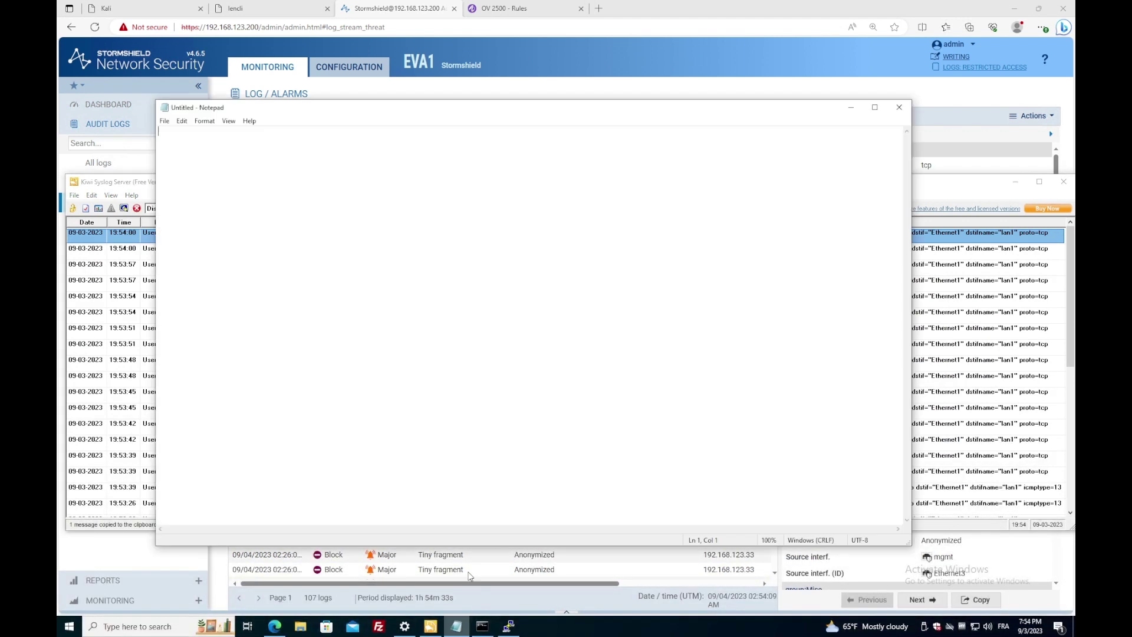
right_click(451, 252)
click(475, 292)
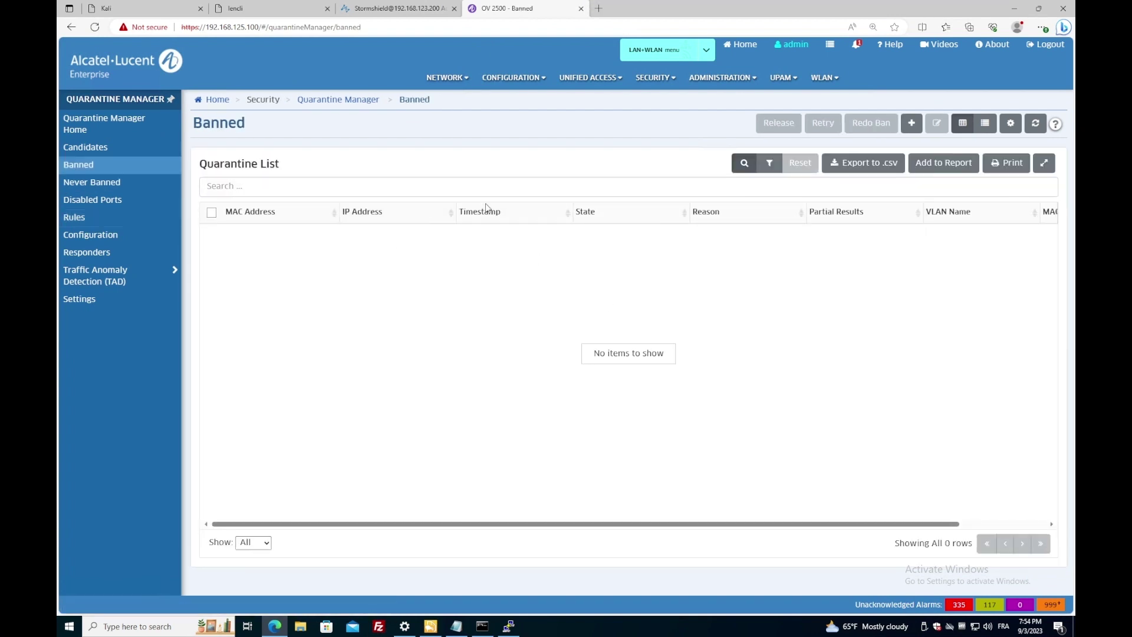
Step: Refresh the empty Banned list, then show the 13 disabled rules on the Quarantine Manager Rules page
click(1035, 123)
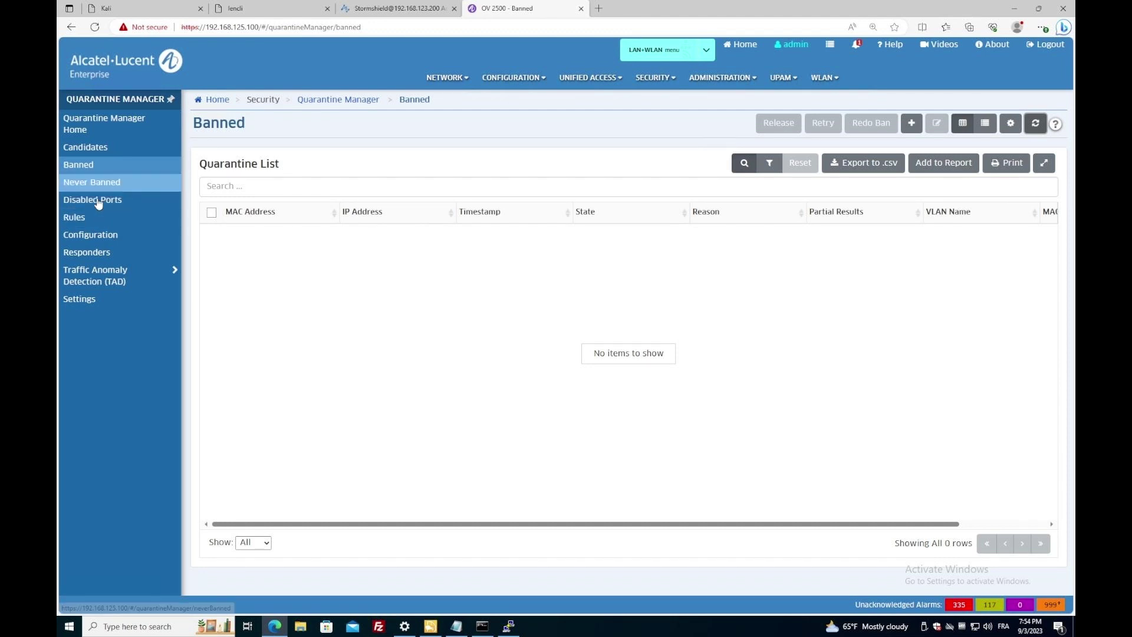
click(92, 219)
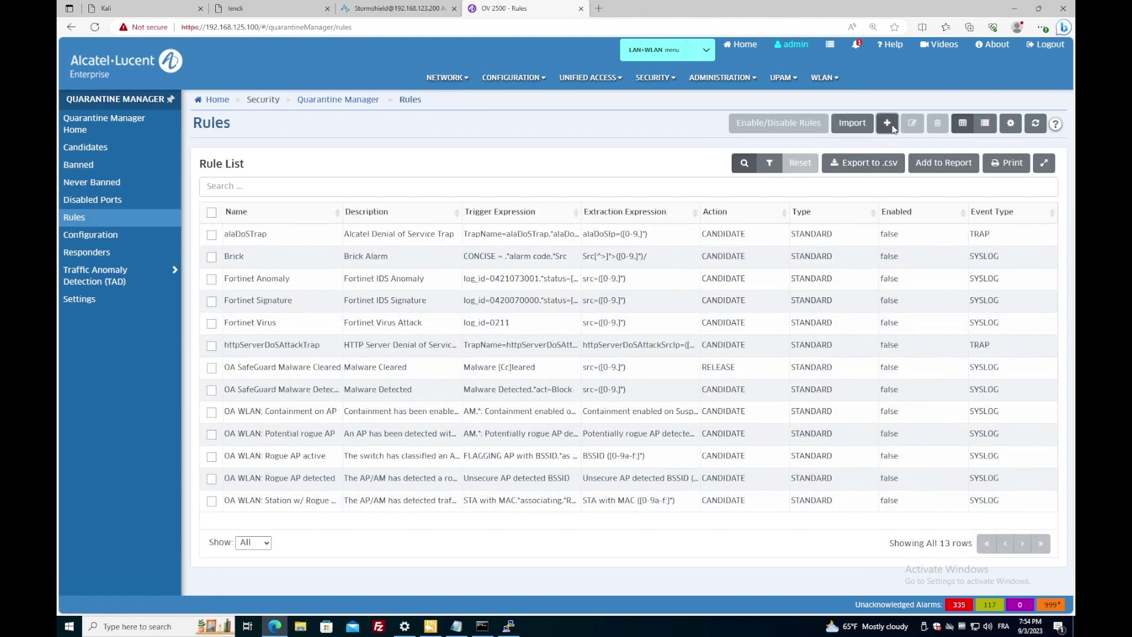
Step: Start a new quarantine rule named 'Stormshield block'
click(887, 124)
click(451, 204)
text(Stormsh)
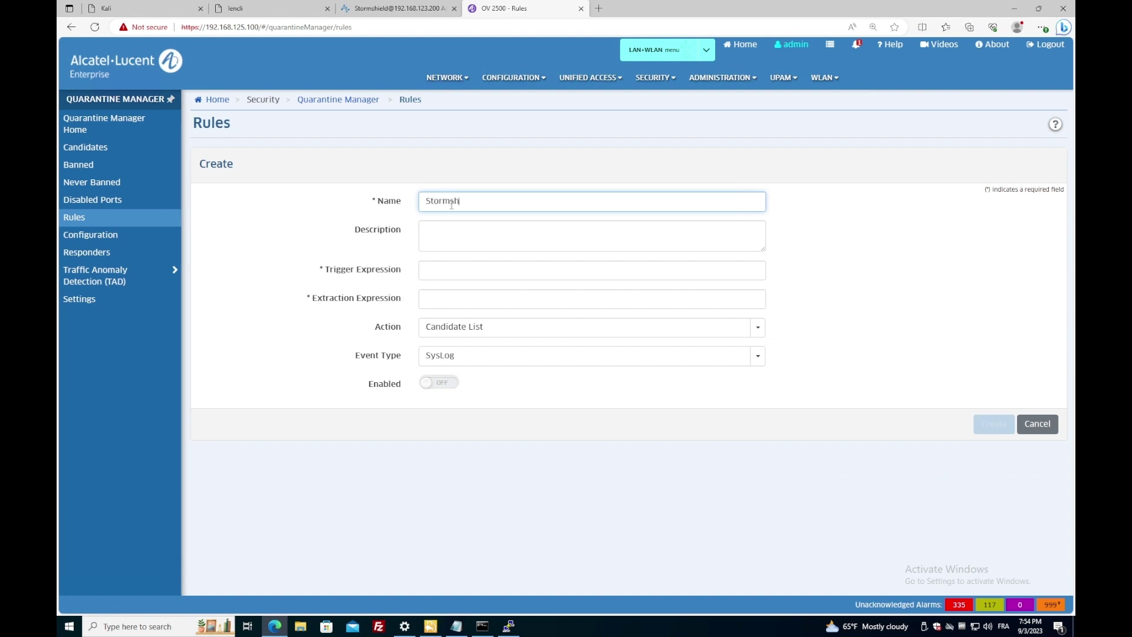
text(ield block)
Step: Fill in the trigger 'ipv=4 action=block' from the saved syslog line and the extraction src=([0-9.]*)
click(457, 626)
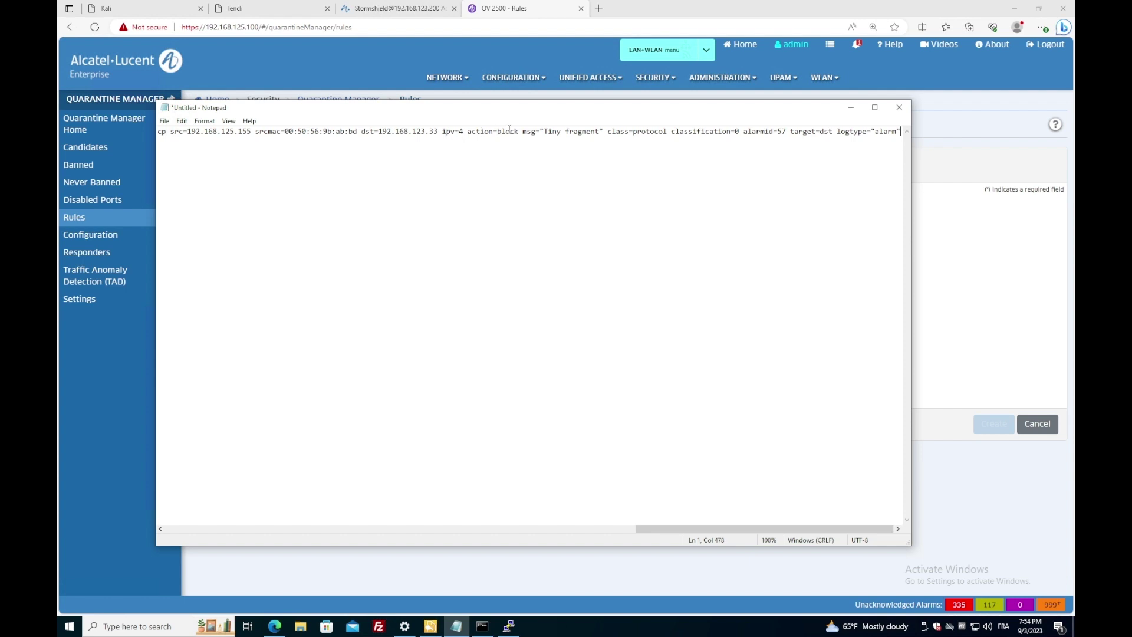
drag(519, 131, 443, 132)
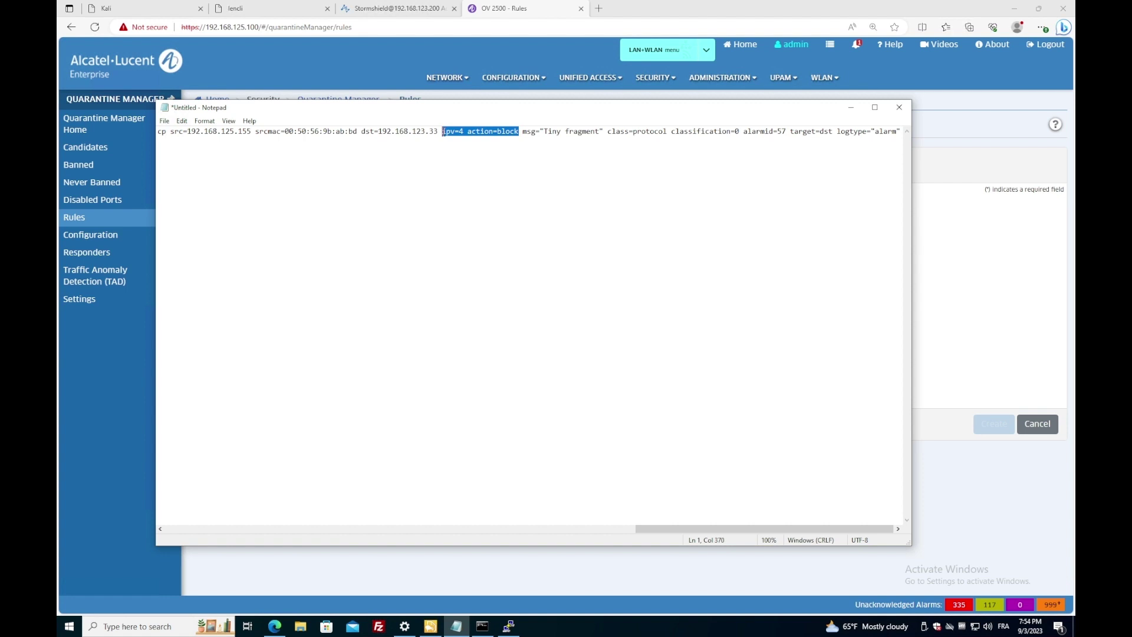
right_click(456, 133)
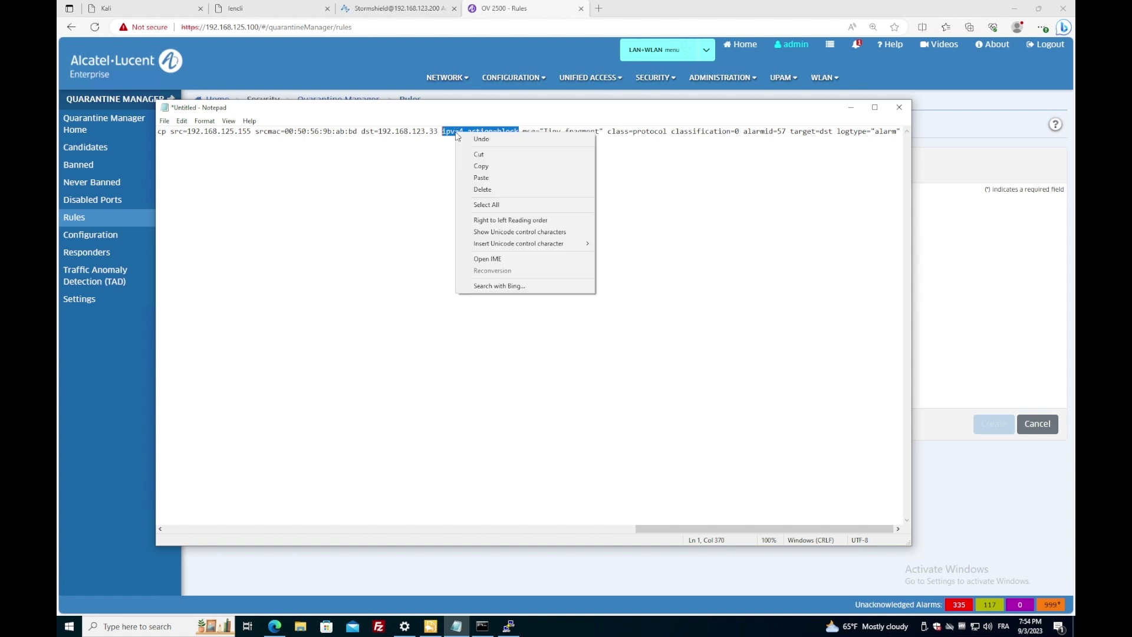
click(482, 167)
key(alt+Tab)
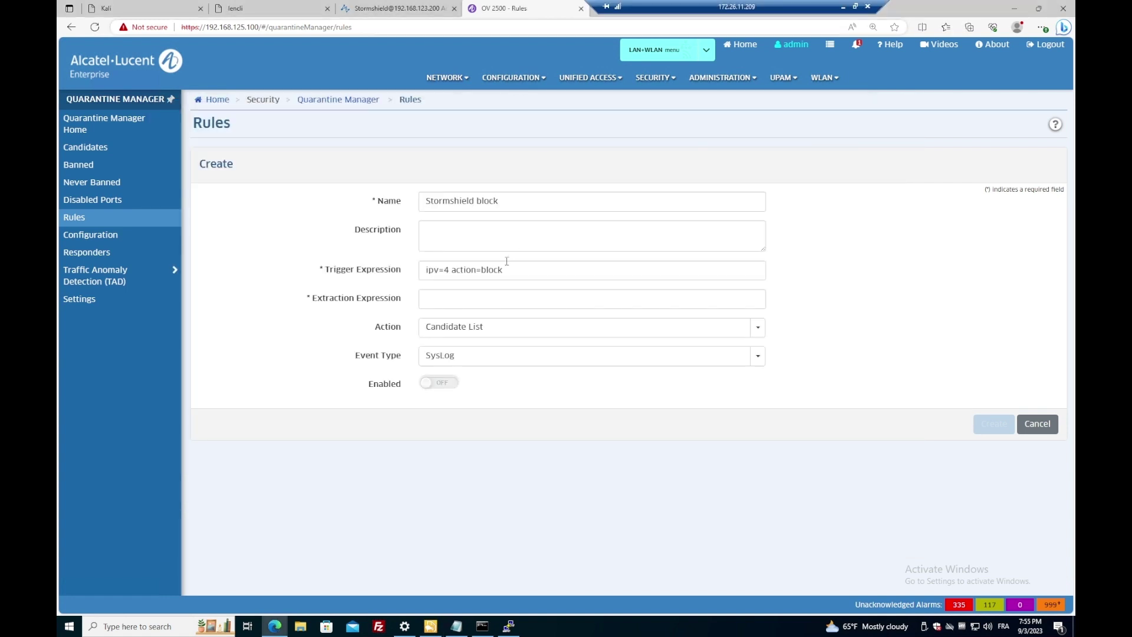
click(457, 297)
right_click(456, 298)
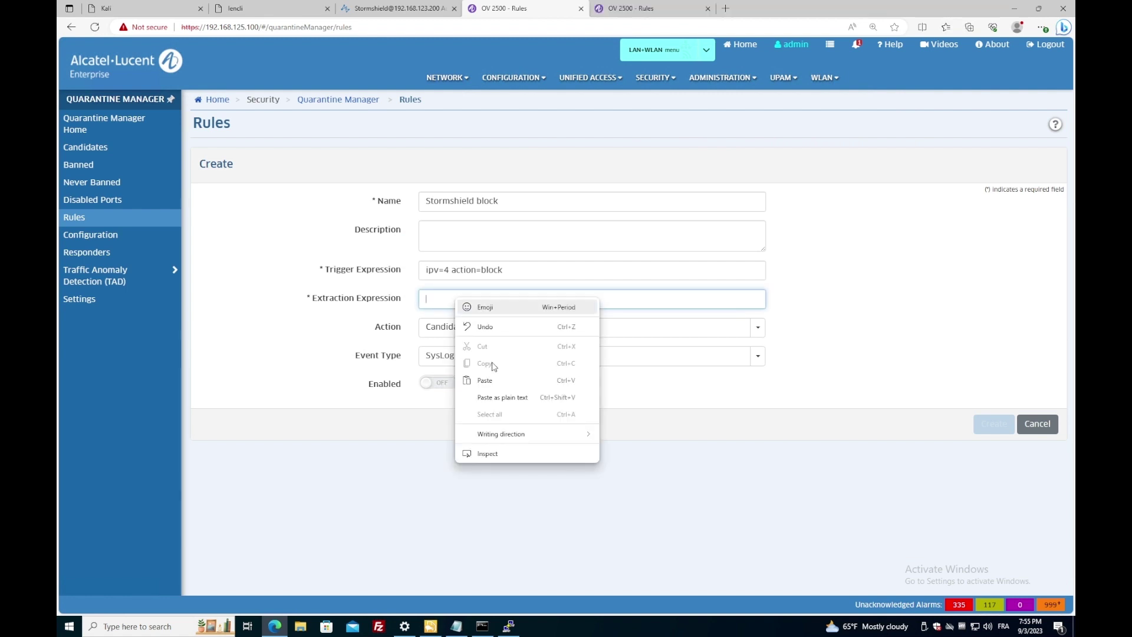
click(485, 380)
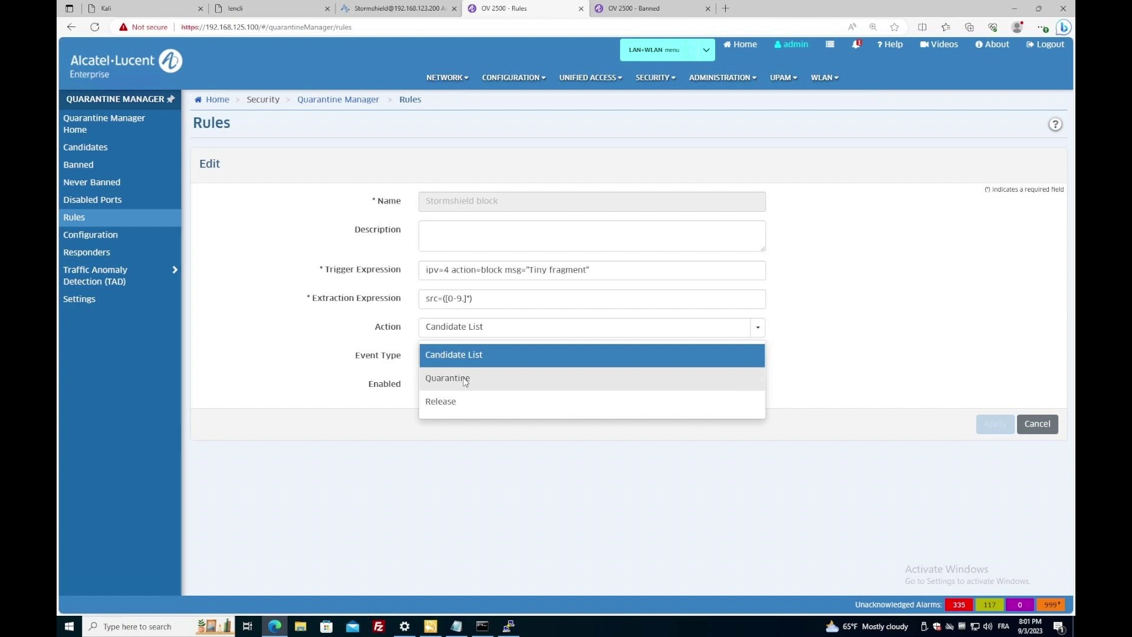
Step: Set the rule action to Quarantine, save it, and rerun the fragmented nmap scan from Kali
click(465, 381)
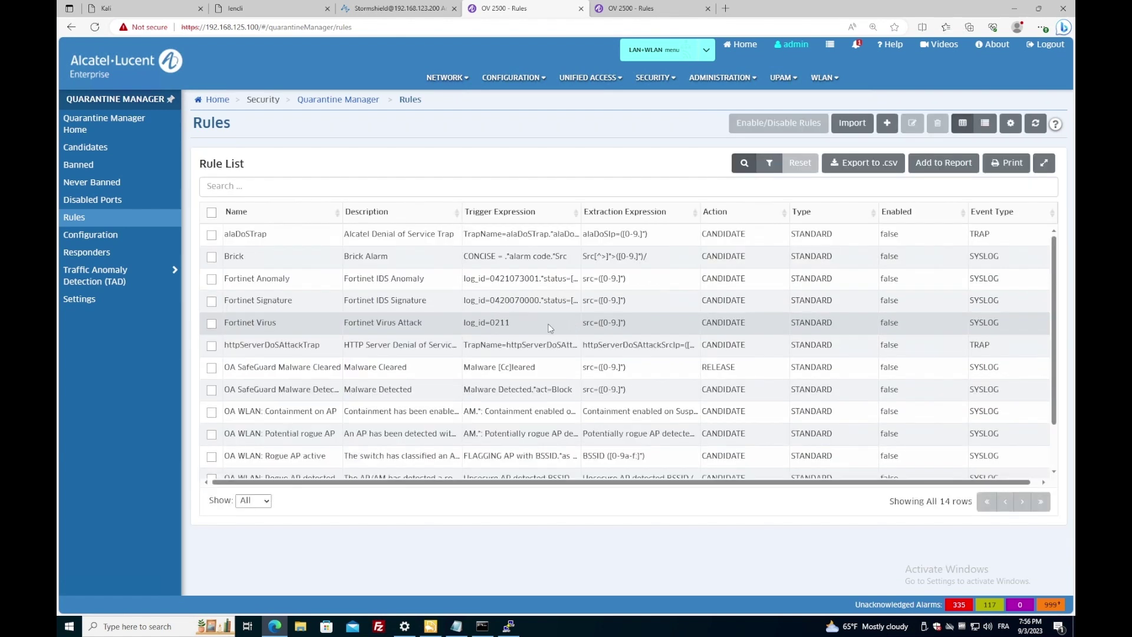
scroll(510, 353, down, 2)
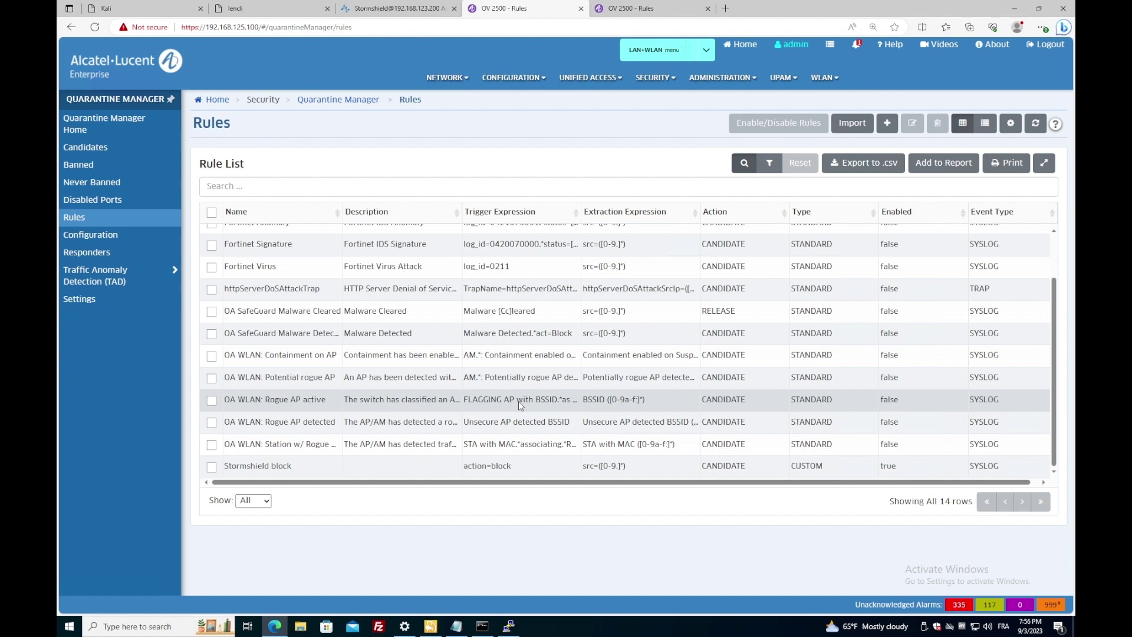
click(82, 164)
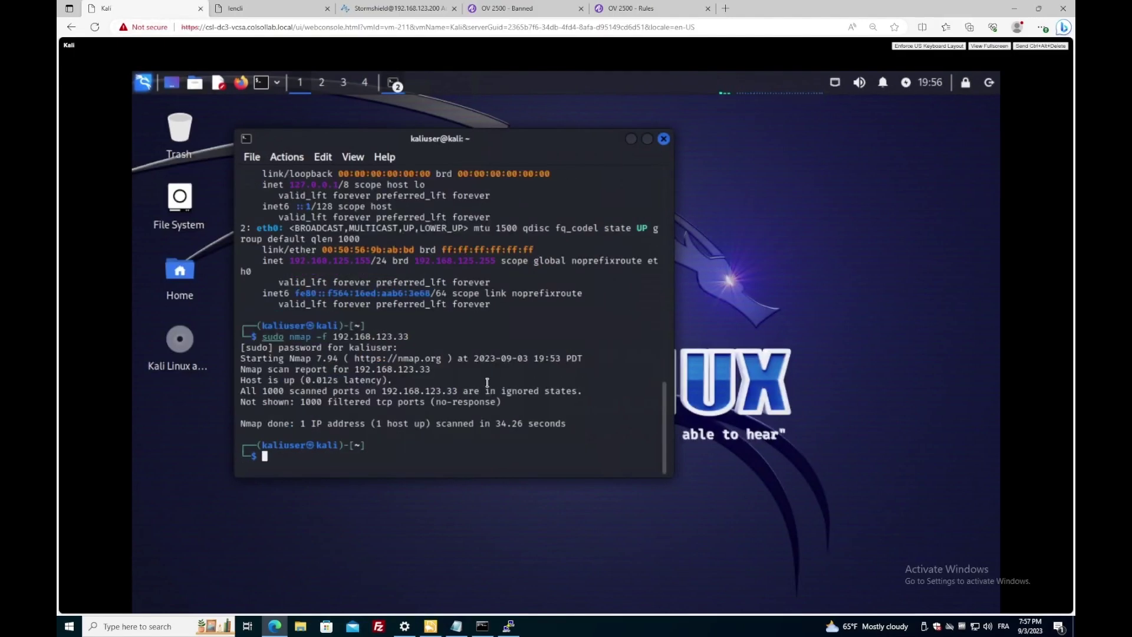
key(Up)
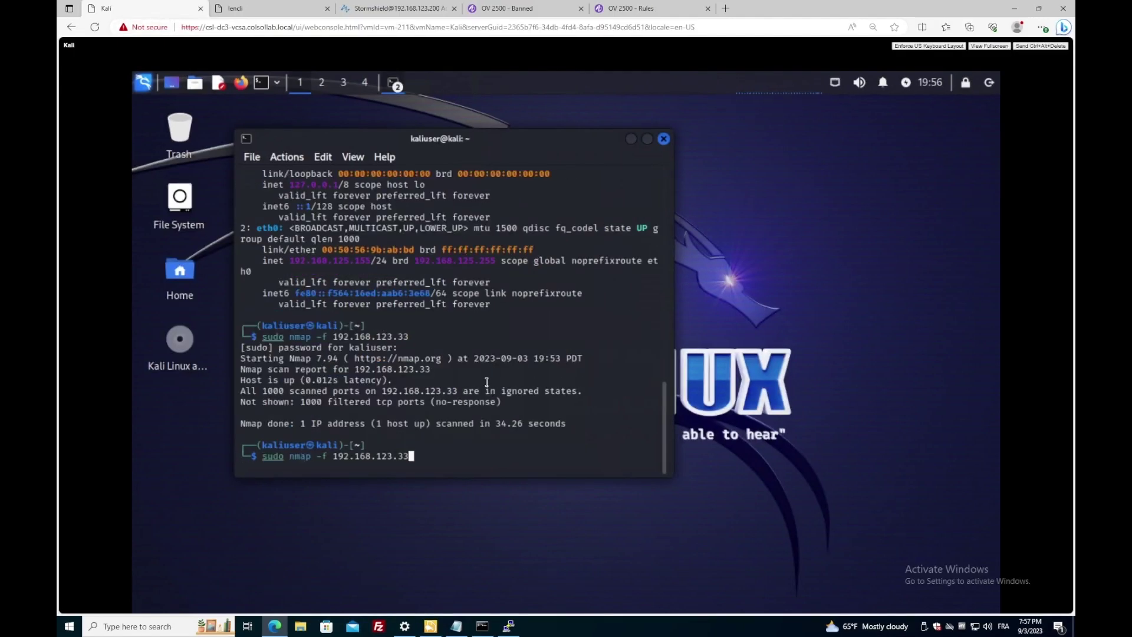
key(Return)
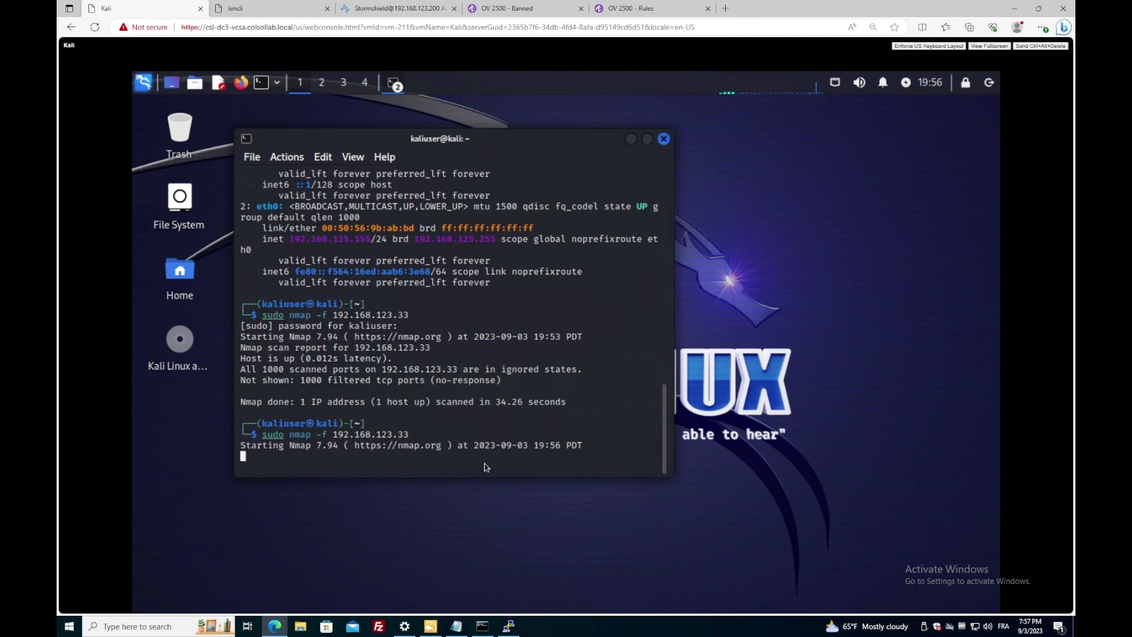
Step: Clear the logged Stormshield alarm messages from the Kiwi Syslog Server display
click(430, 626)
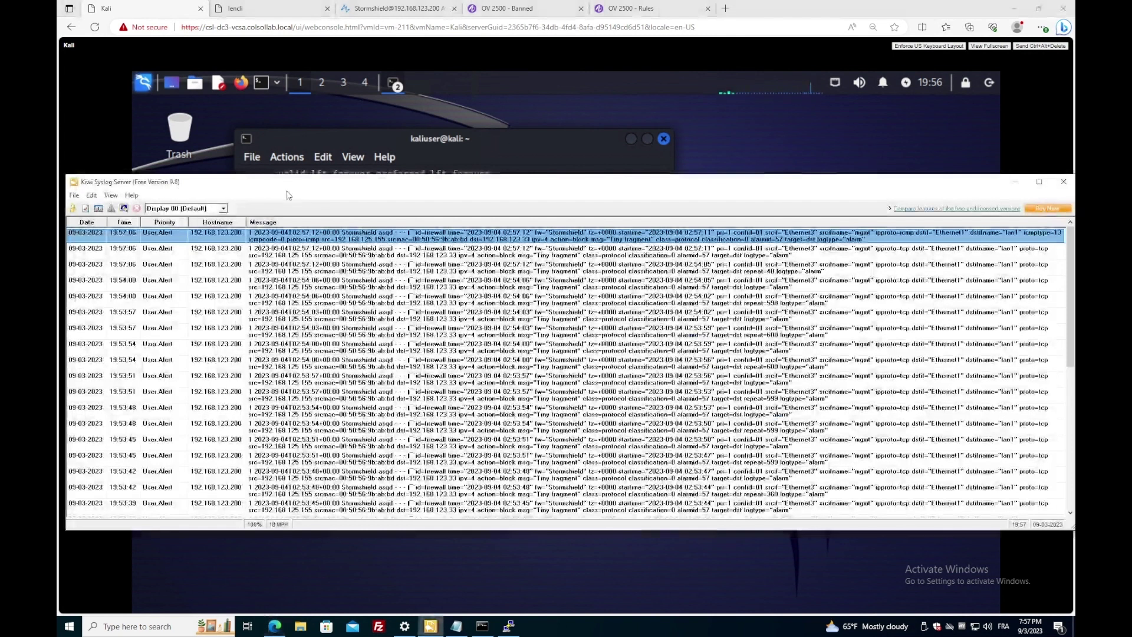
click(124, 208)
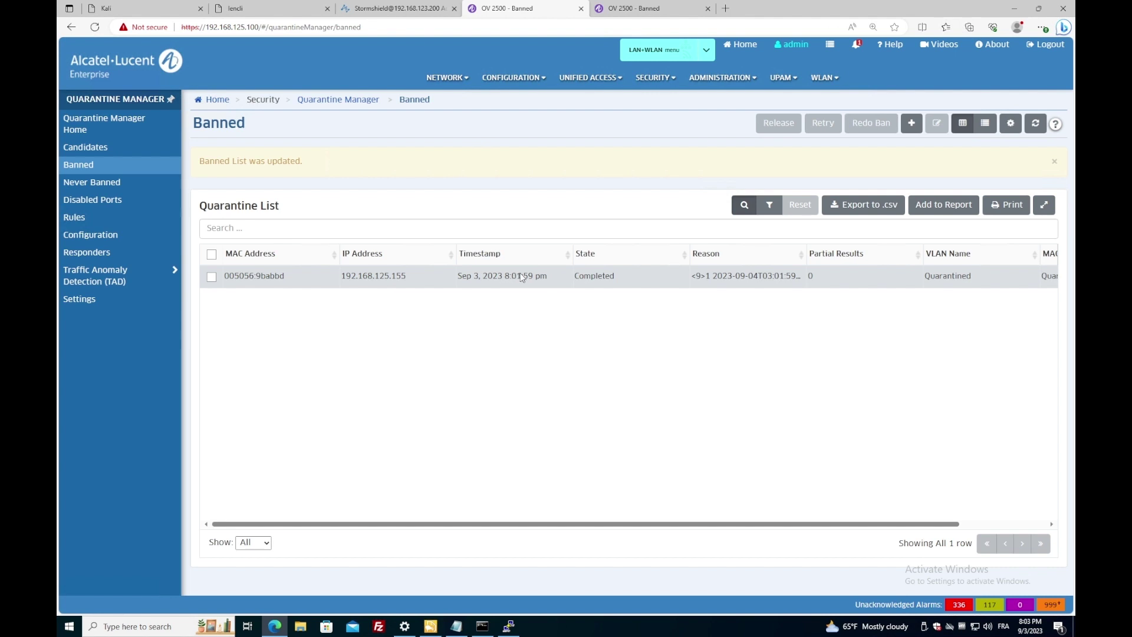
Step: Open the banned 192.168.125.155 entry's details and highlight its Quarantined VLAN name
click(653, 276)
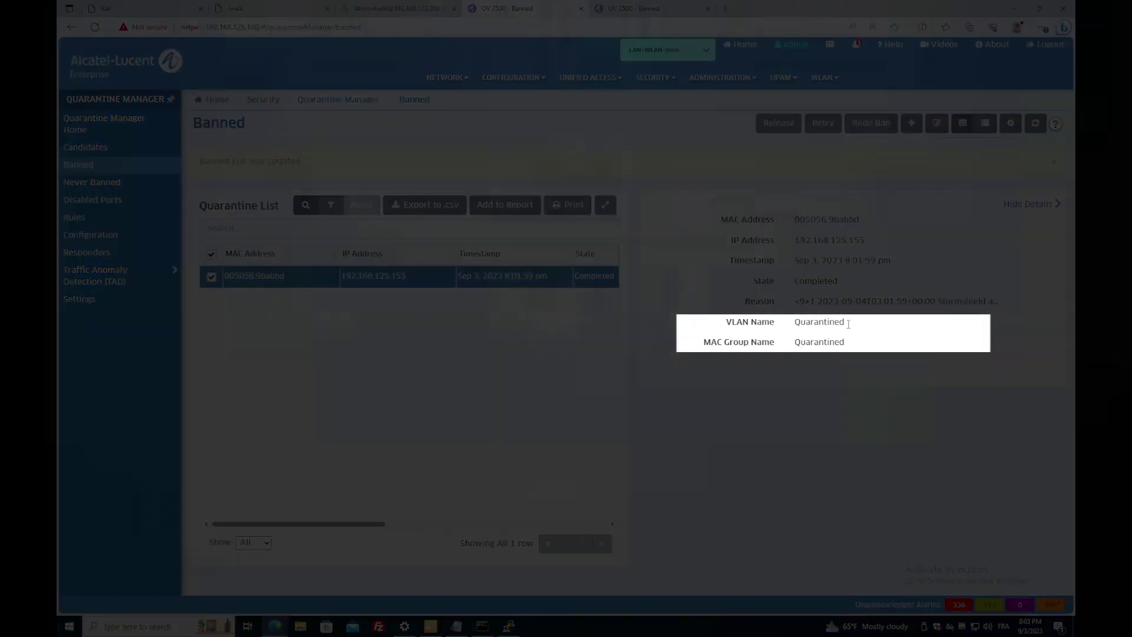
drag(847, 323, 709, 324)
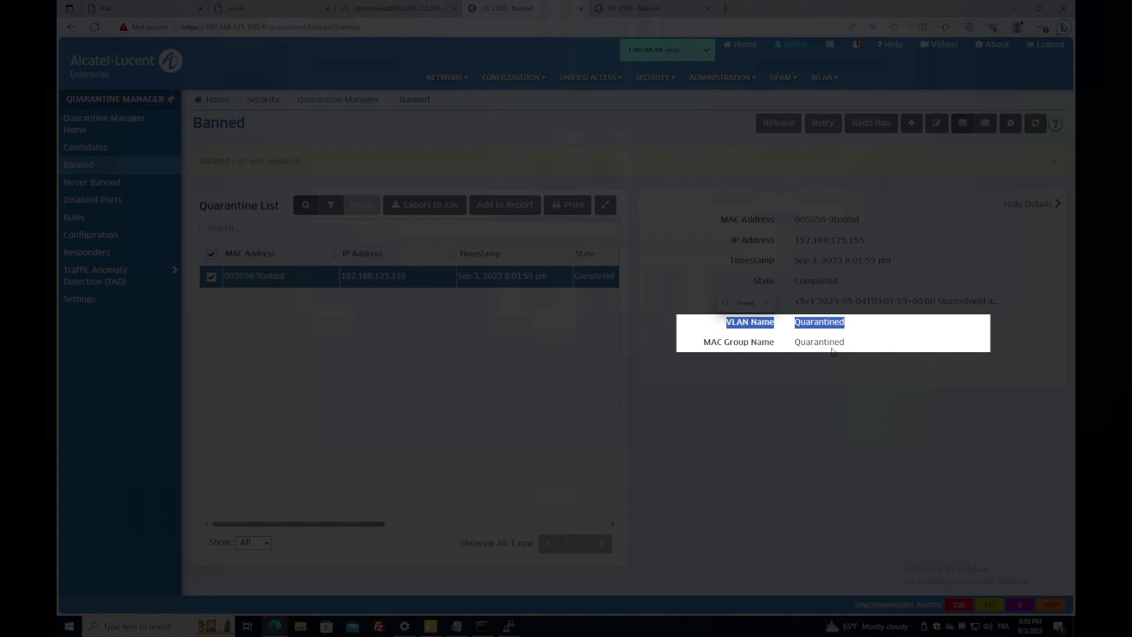
click(820, 332)
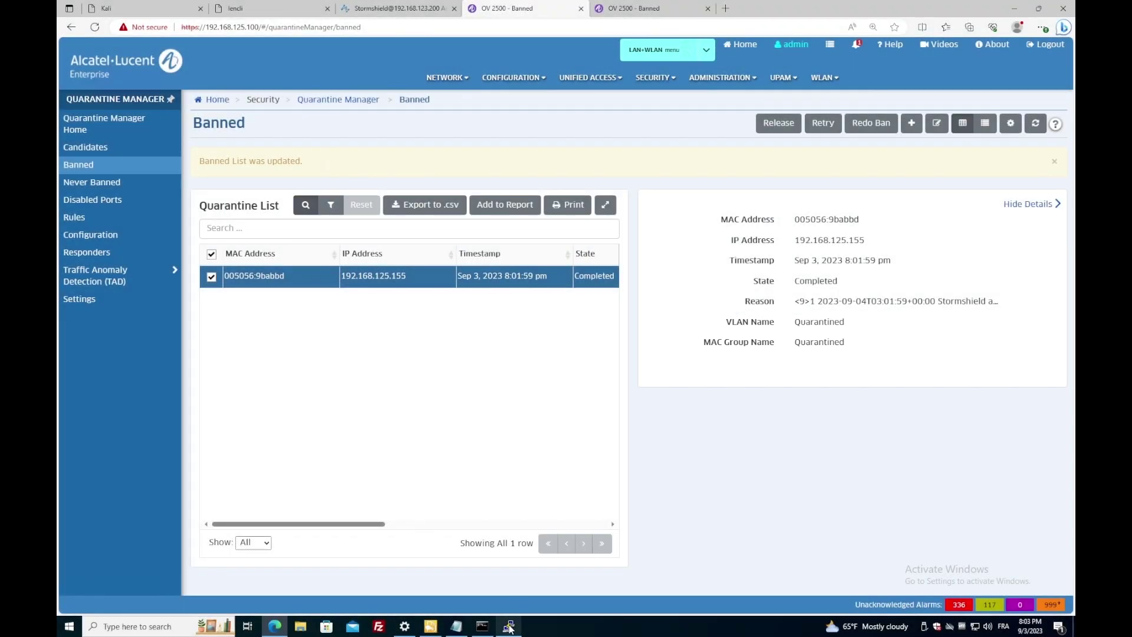
Step: Rerun 'show quarantine mac group' on the switch, now listing 2 MACs including 00:50:56:9b:ab:bd
click(508, 625)
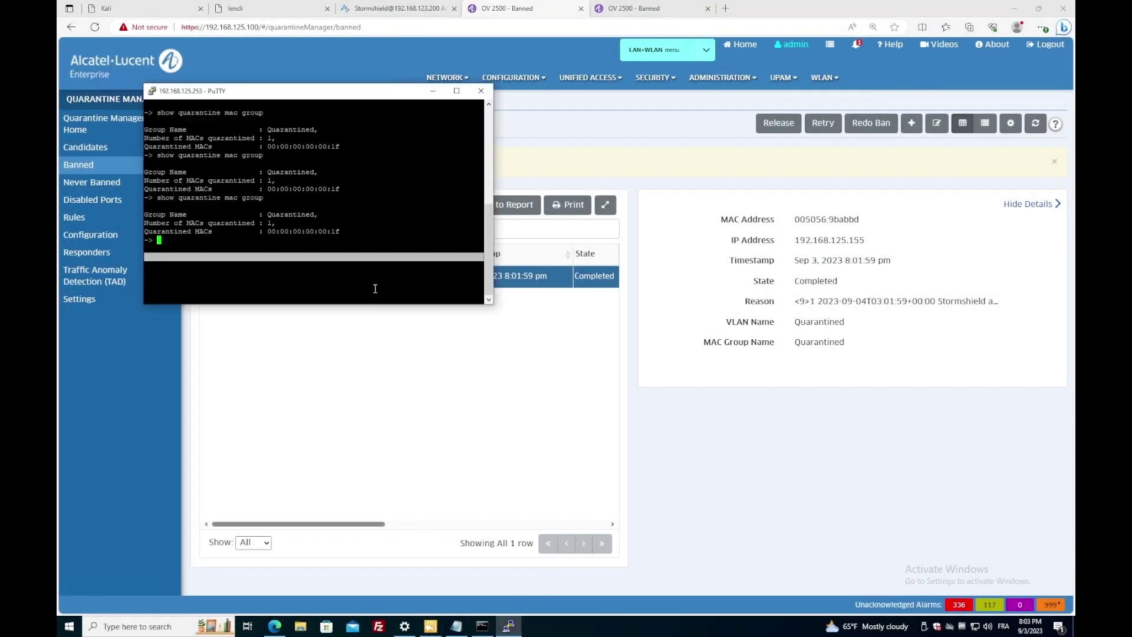
key(Up)
key(Return)
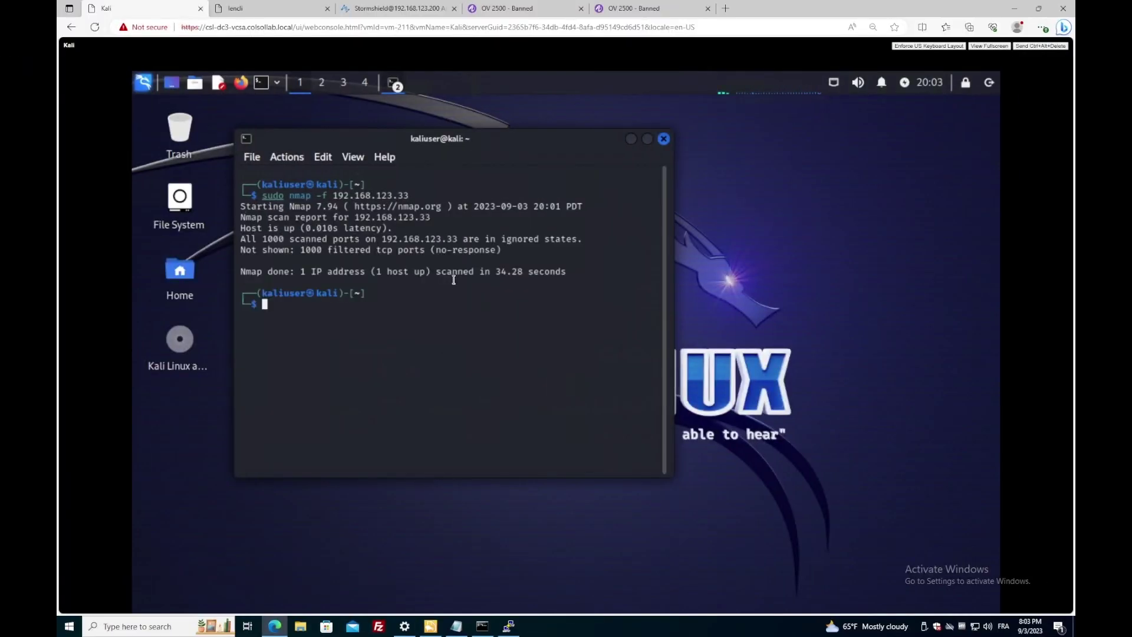
Step: Run 'ping 192.168.123.33' in the Kali terminal
text(ping 192.168.123.33)
key(Return)
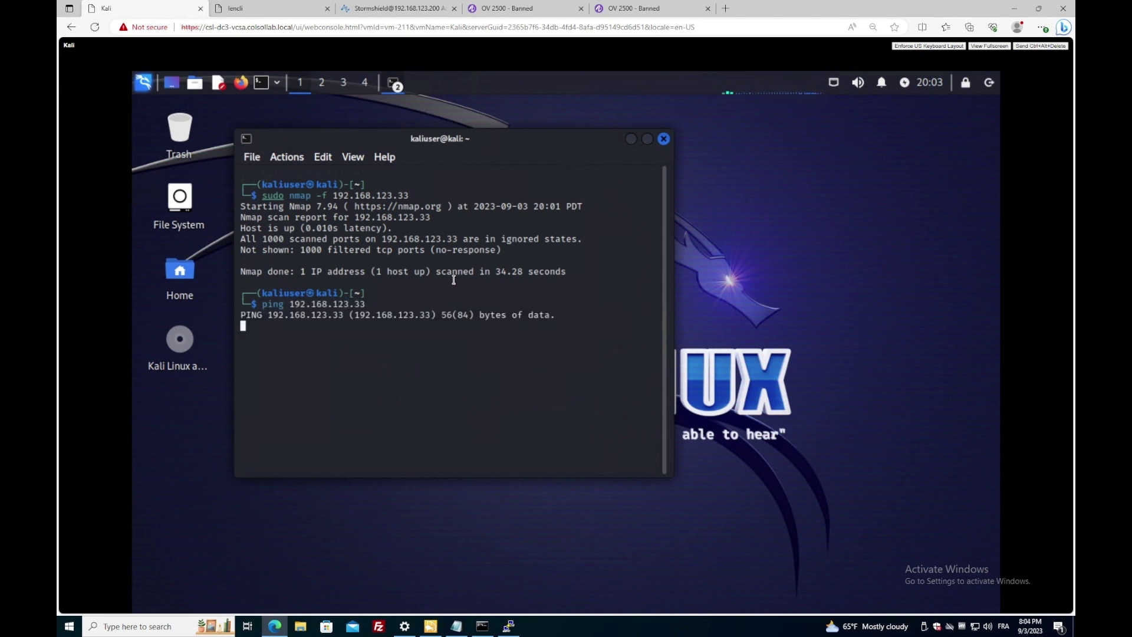